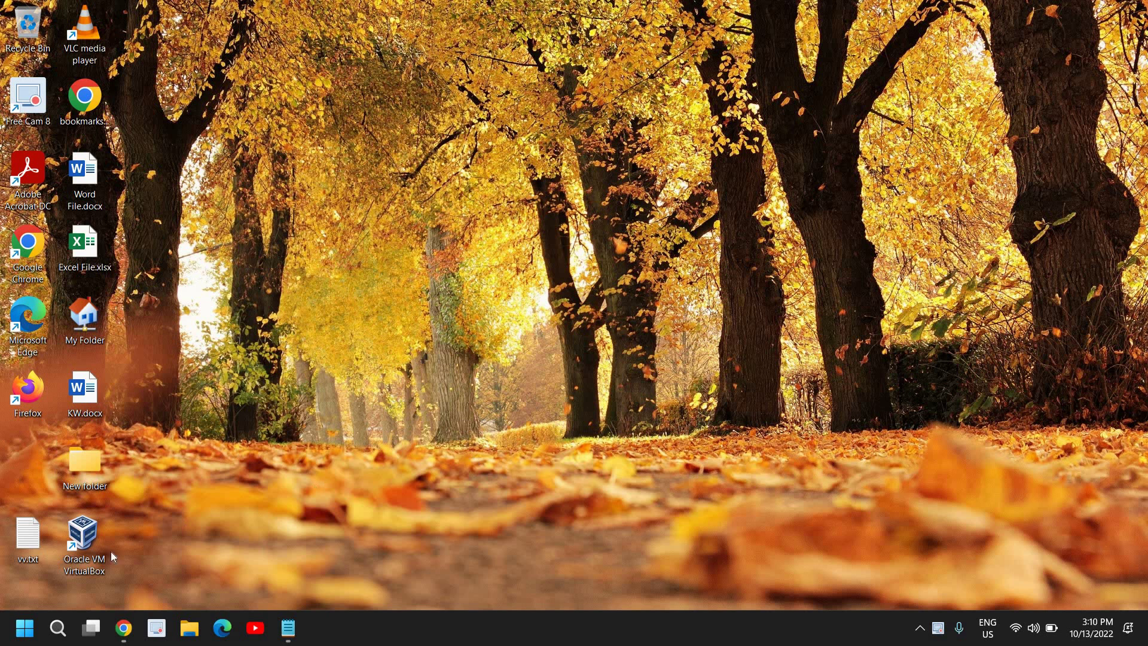
- Open Windows Settings, then briefly show and close the Quick Settings panel
{"action": "key", "text": "super+i"}
{"action": "key", "text": "super+a"}
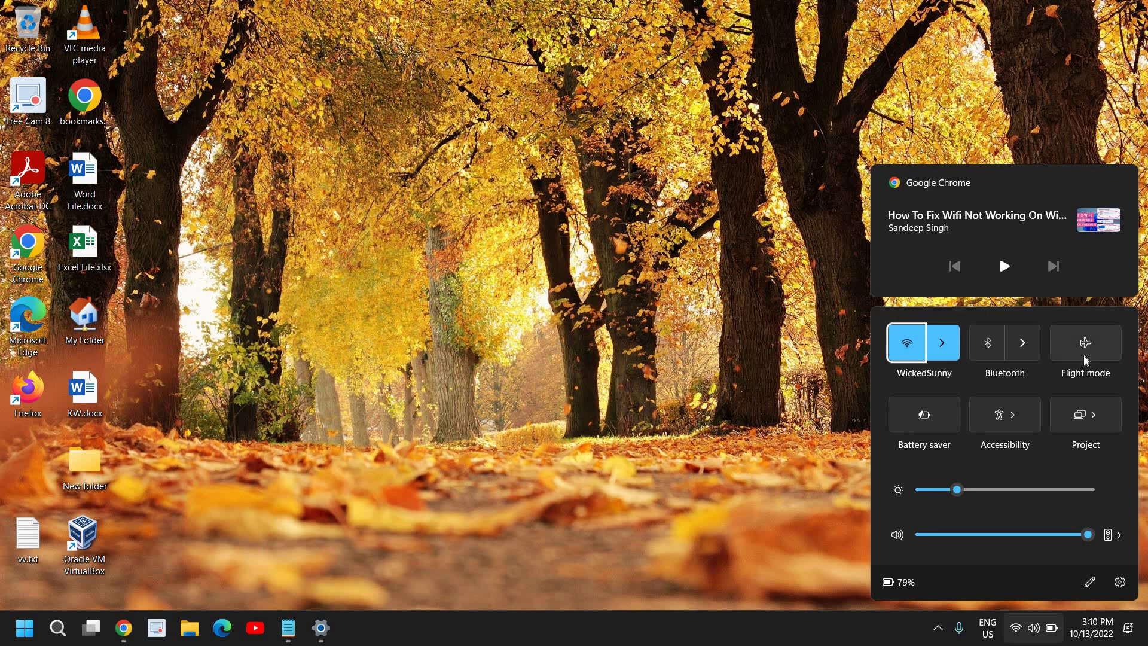
{"action": "left_click", "coordinate": [622, 472]}
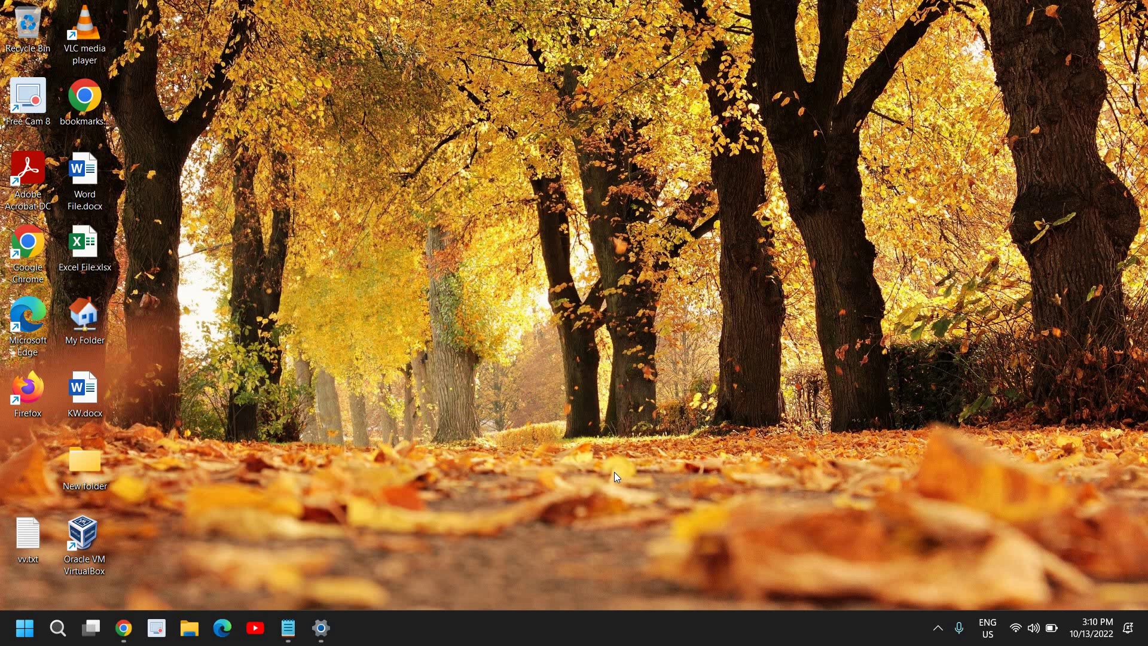
- Search Windows for 'tr' and open the Troubleshoot settings page
{"action": "left_click", "coordinate": [58, 626]}
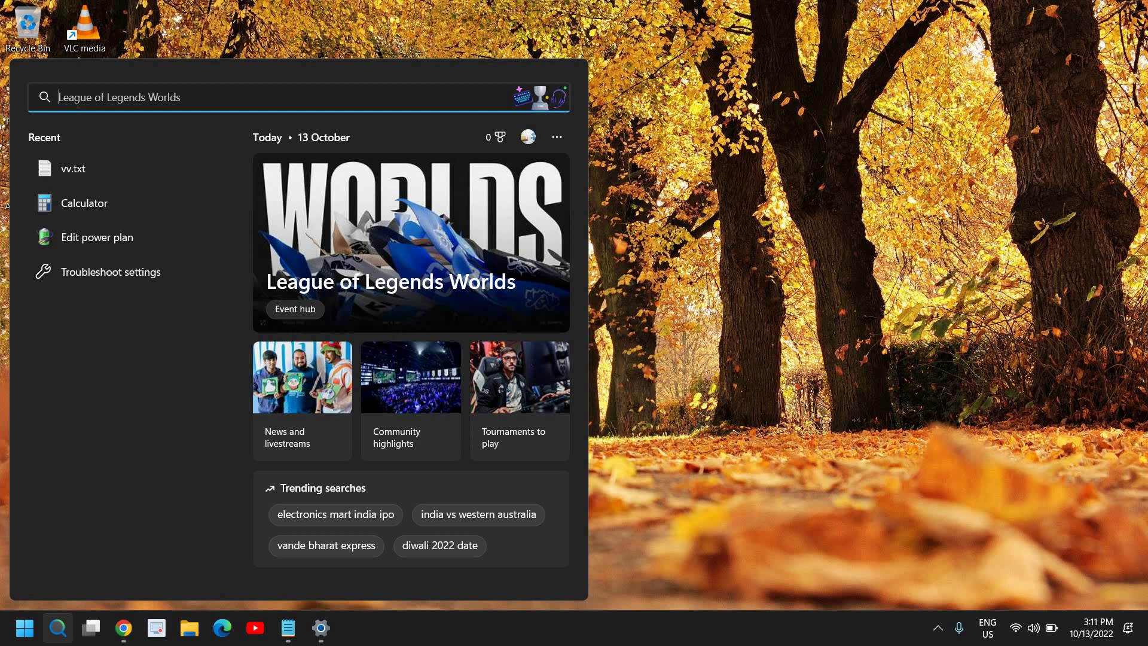
{"action": "type", "text": "tr"}
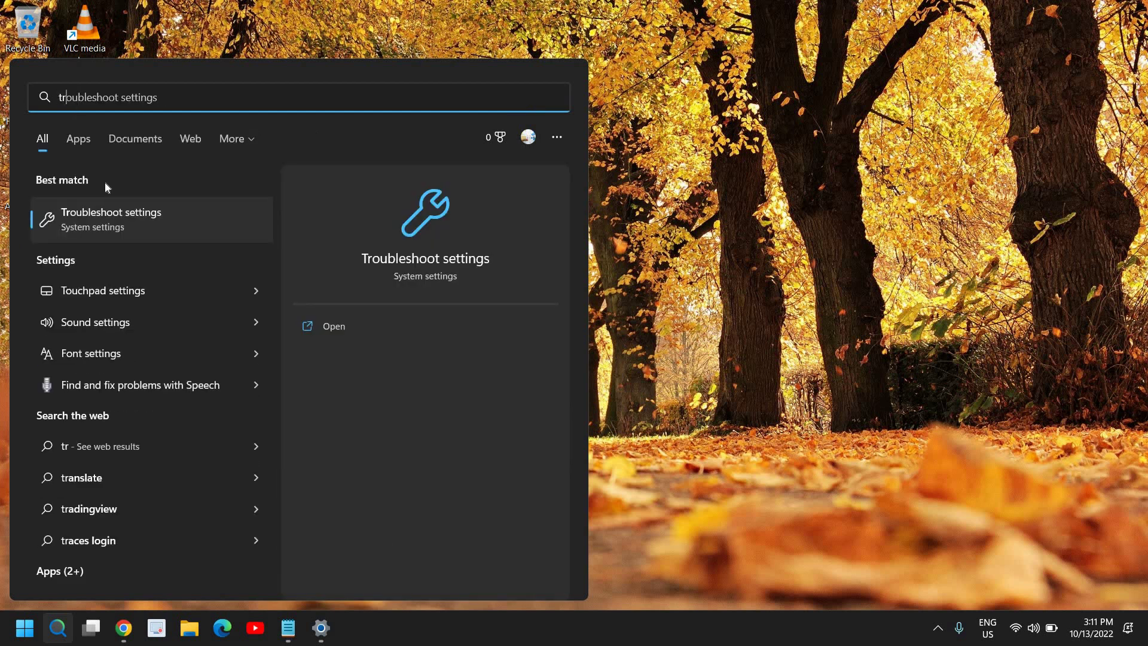
{"action": "left_click", "coordinate": [143, 225]}
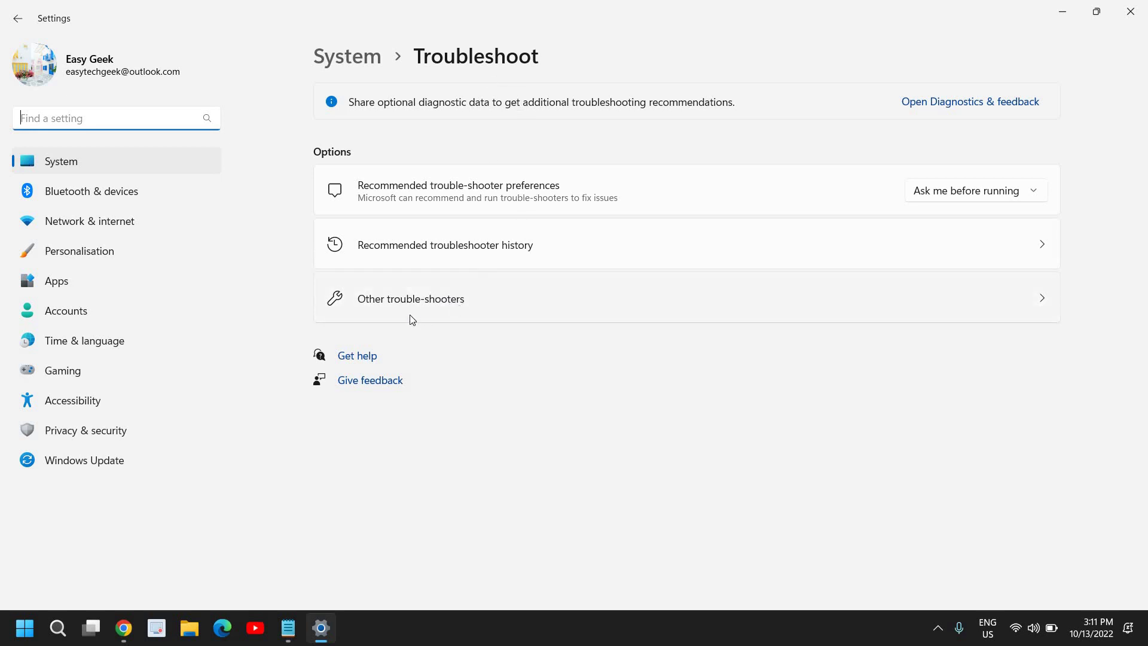
- Show the Other trouble-shooters list, including Internet Connections and Network Adapter
{"action": "left_click", "coordinate": [441, 305]}
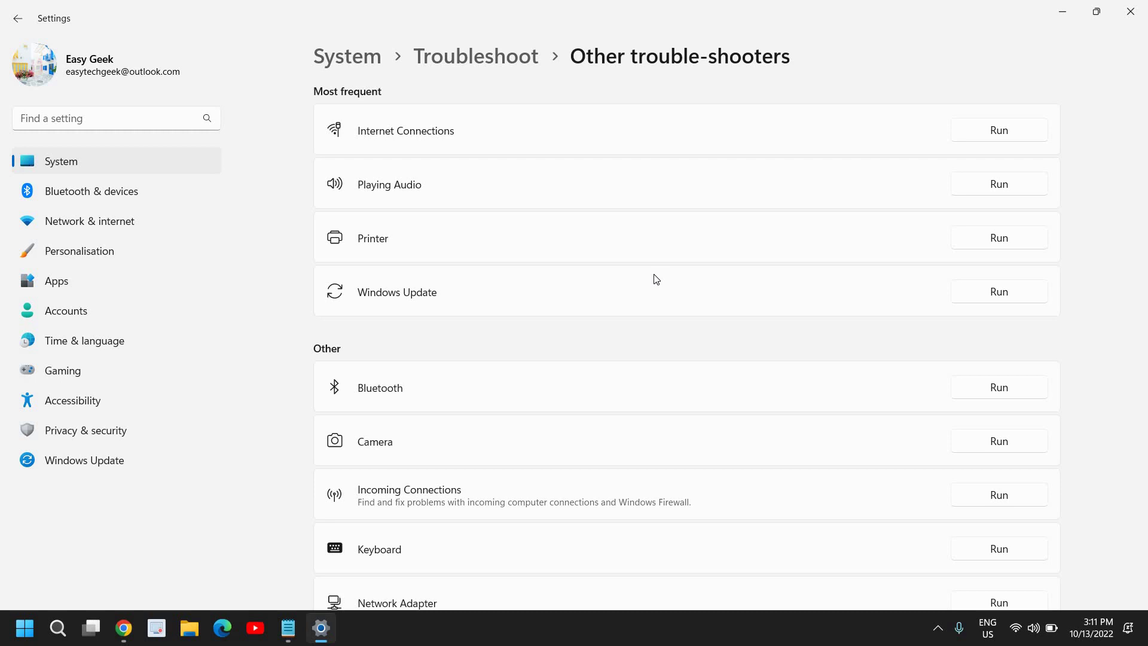
- Close Settings, check the connected Wi-Fi network in Quick Settings, then dismiss the list
{"action": "left_click", "coordinate": [1131, 18]}
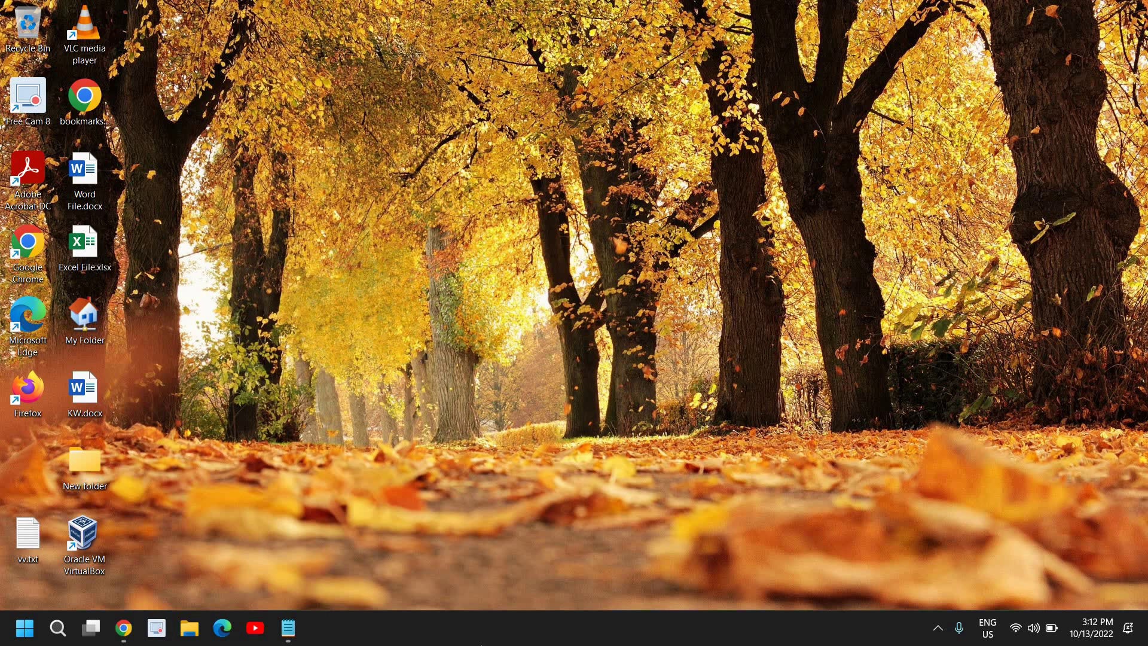
{"action": "left_click", "coordinate": [1034, 628]}
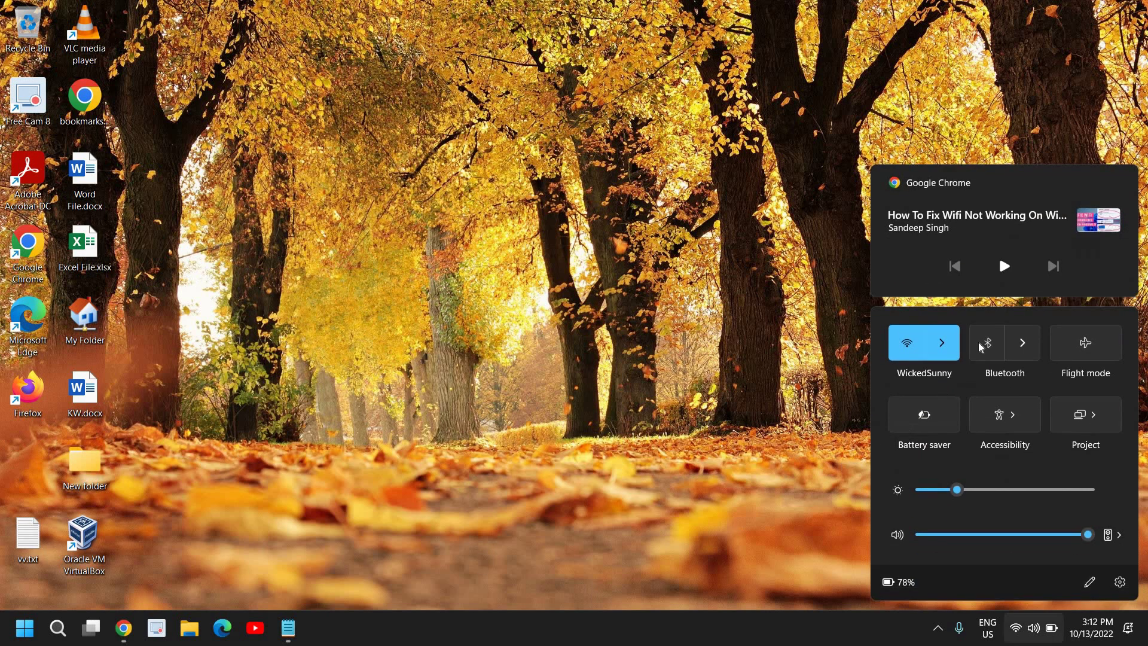
{"action": "left_click", "coordinate": [950, 351]}
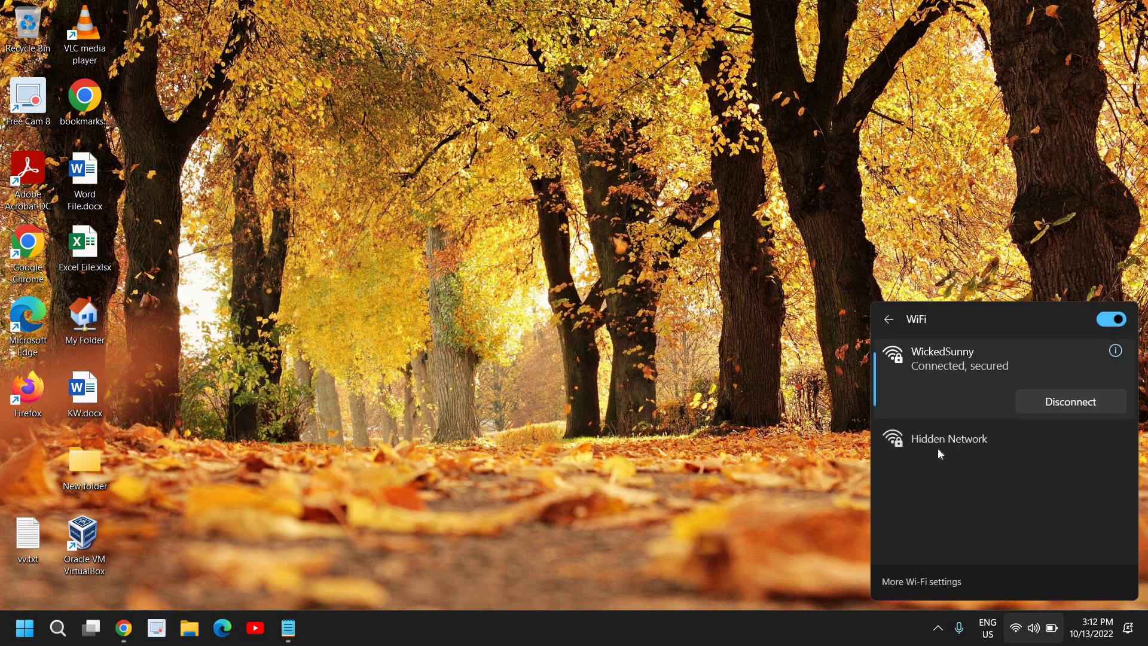
{"action": "left_click", "coordinate": [769, 461]}
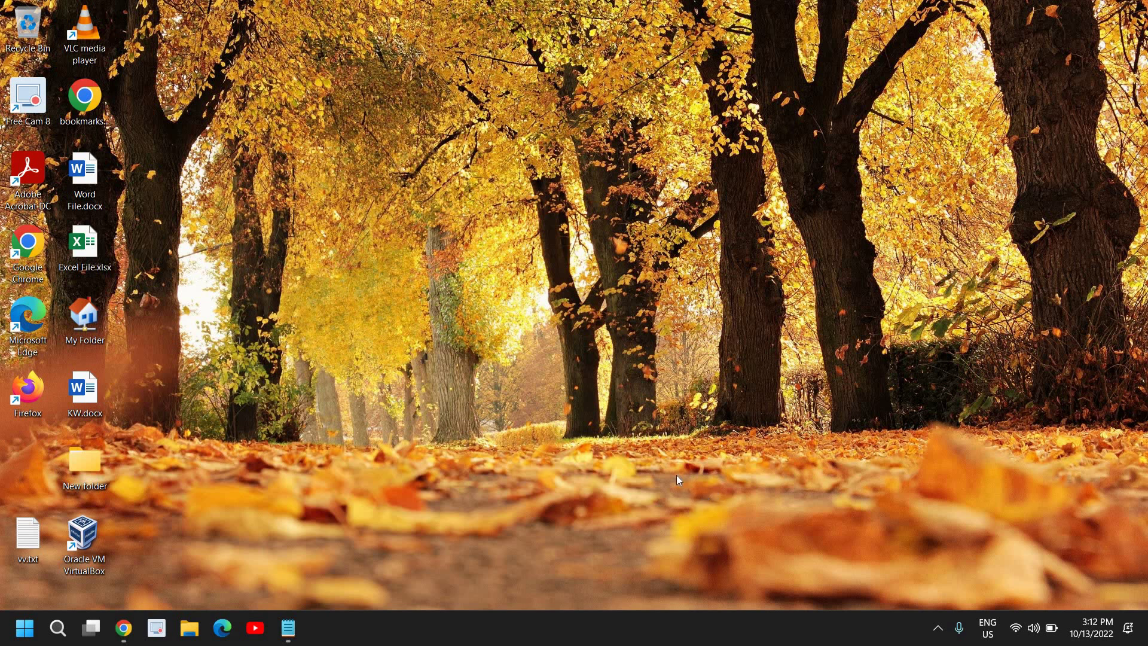
- Run ncpa.cpl from the Run box to open Network Connections
{"action": "right_click", "coordinate": [28, 634]}
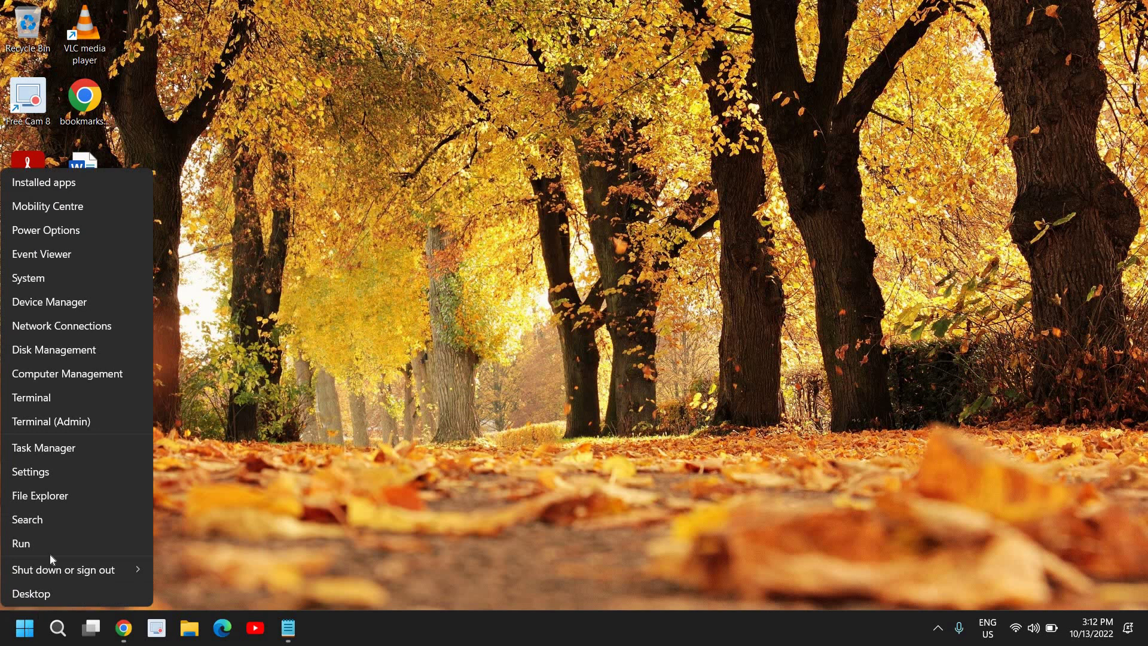
{"action": "left_click", "coordinate": [48, 543]}
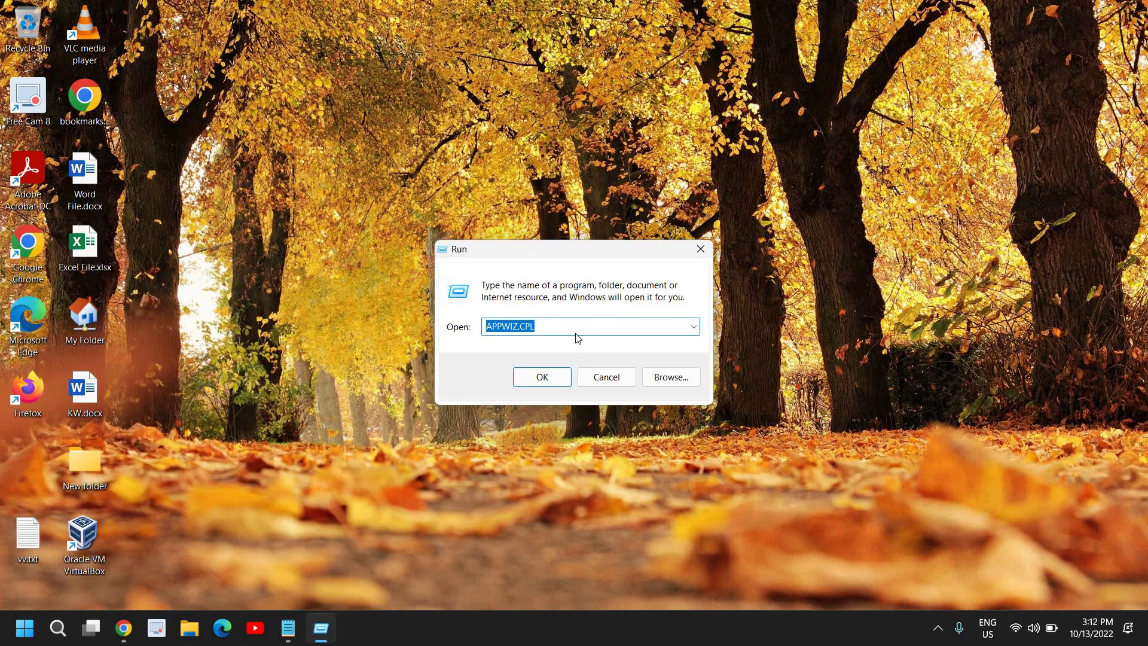
{"action": "type", "text": "nc"}
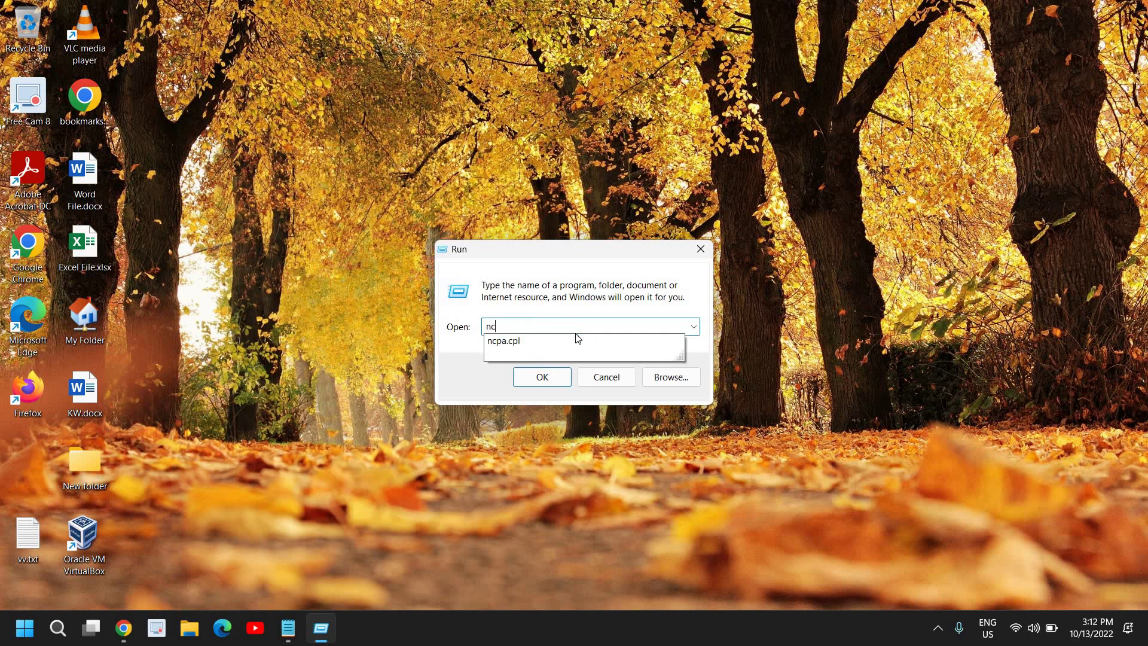
{"action": "key", "text": "Down"}
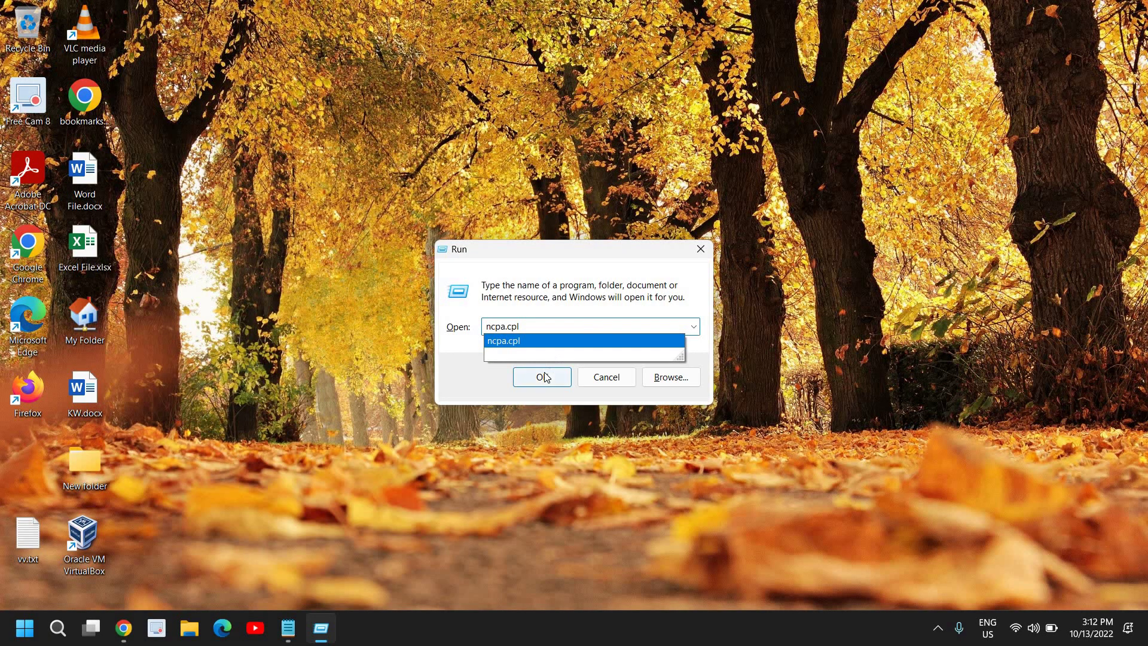
{"action": "left_click", "coordinate": [493, 419]}
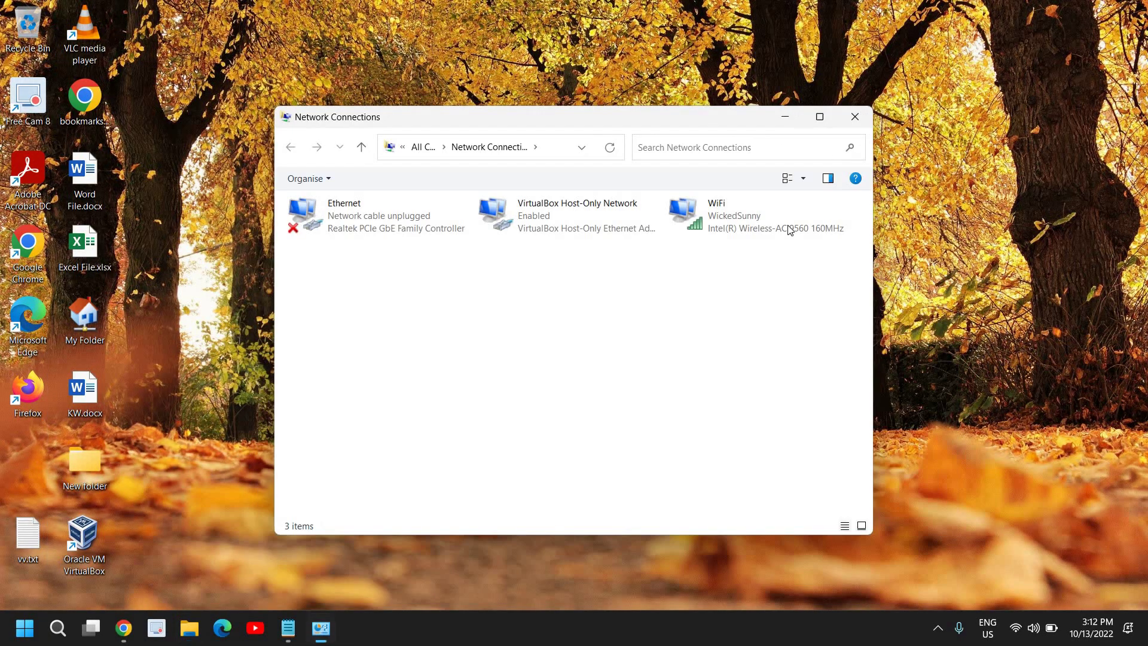
- Maximize Network Connections and disable the WiFi adapter so it reads Disabled
{"action": "left_click", "coordinate": [822, 121]}
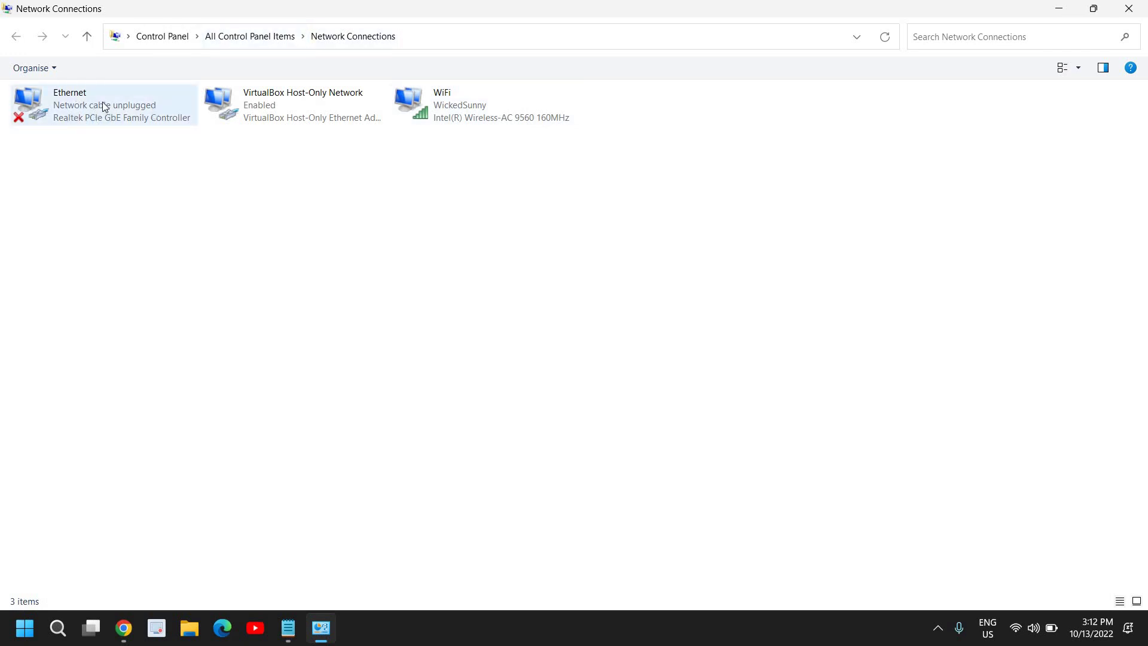
{"action": "left_click", "coordinate": [162, 107]}
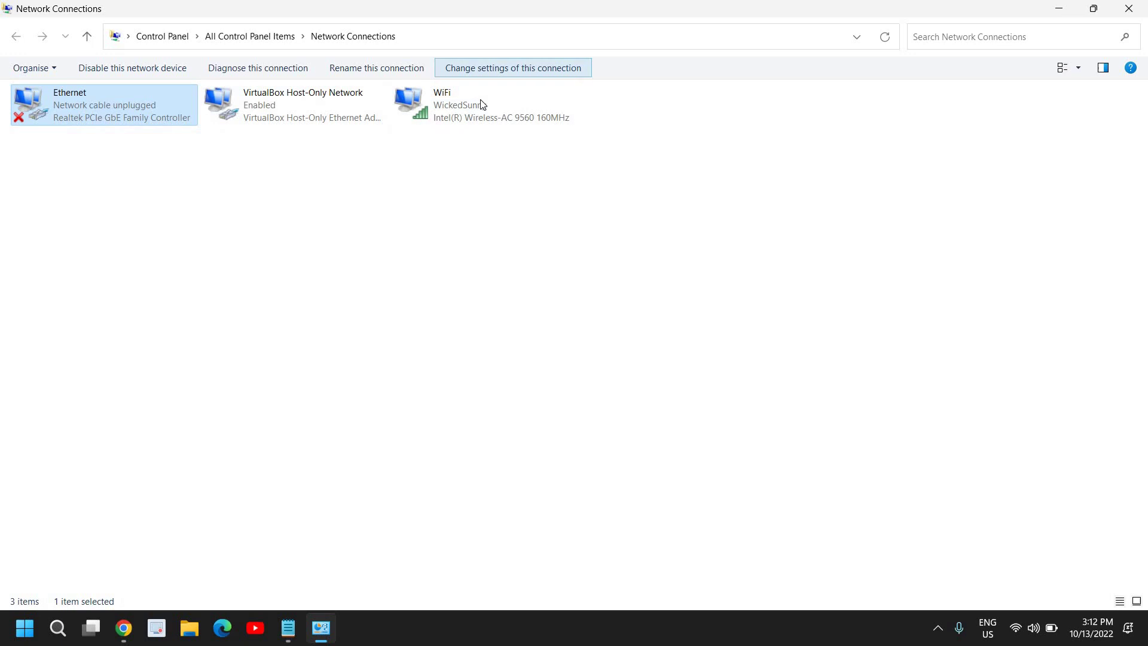
{"action": "left_click", "coordinate": [467, 118]}
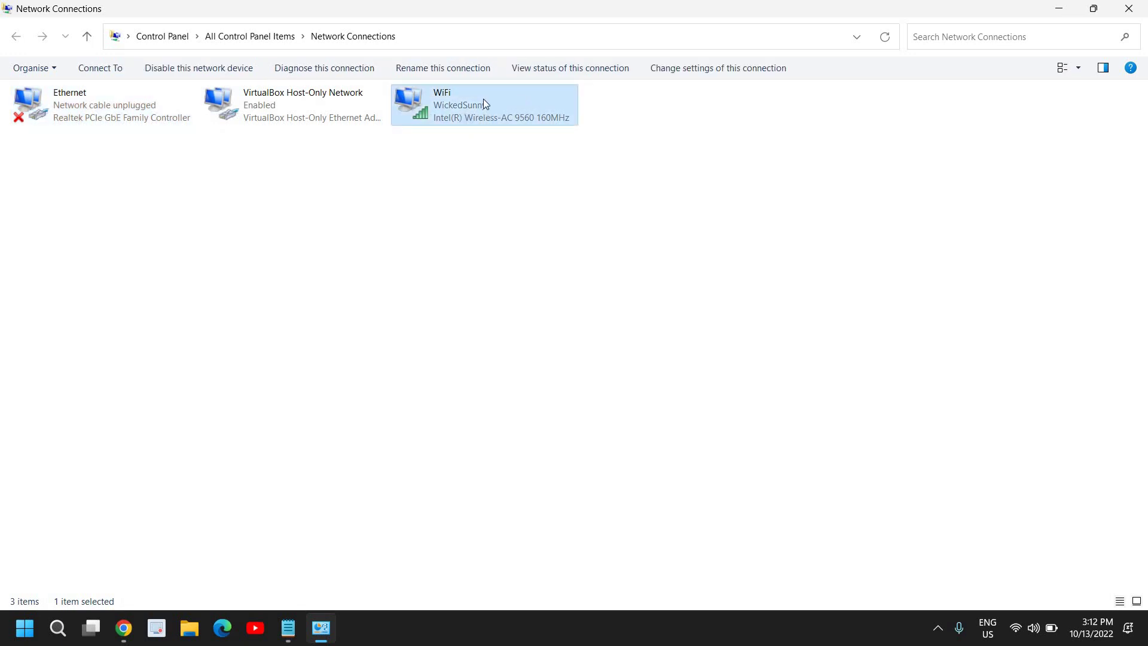
{"action": "right_click", "coordinate": [443, 107]}
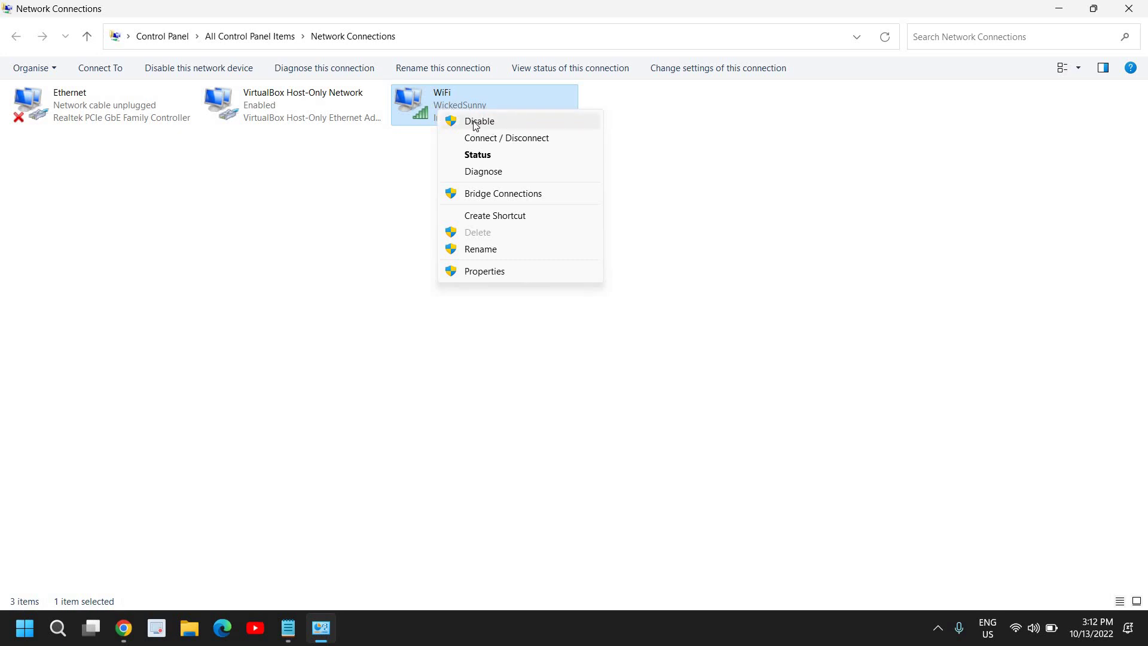
{"action": "key", "text": "Escape"}
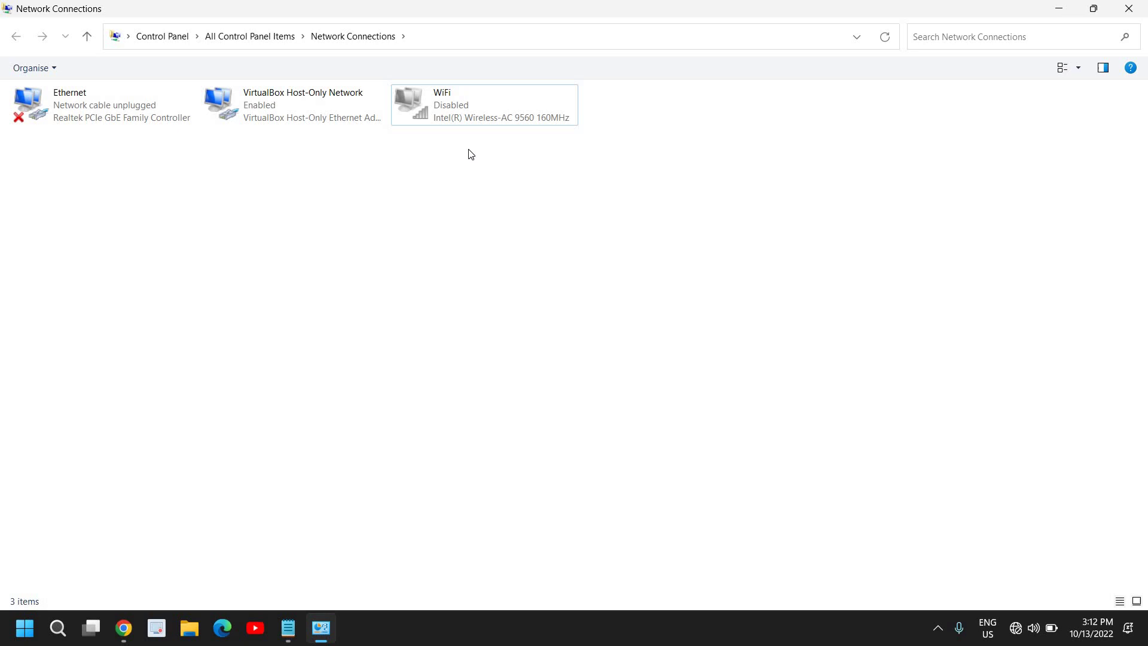
- Enable the WiFi adapter again and wait for it to rejoin its wireless network
{"action": "right_click", "coordinate": [464, 105]}
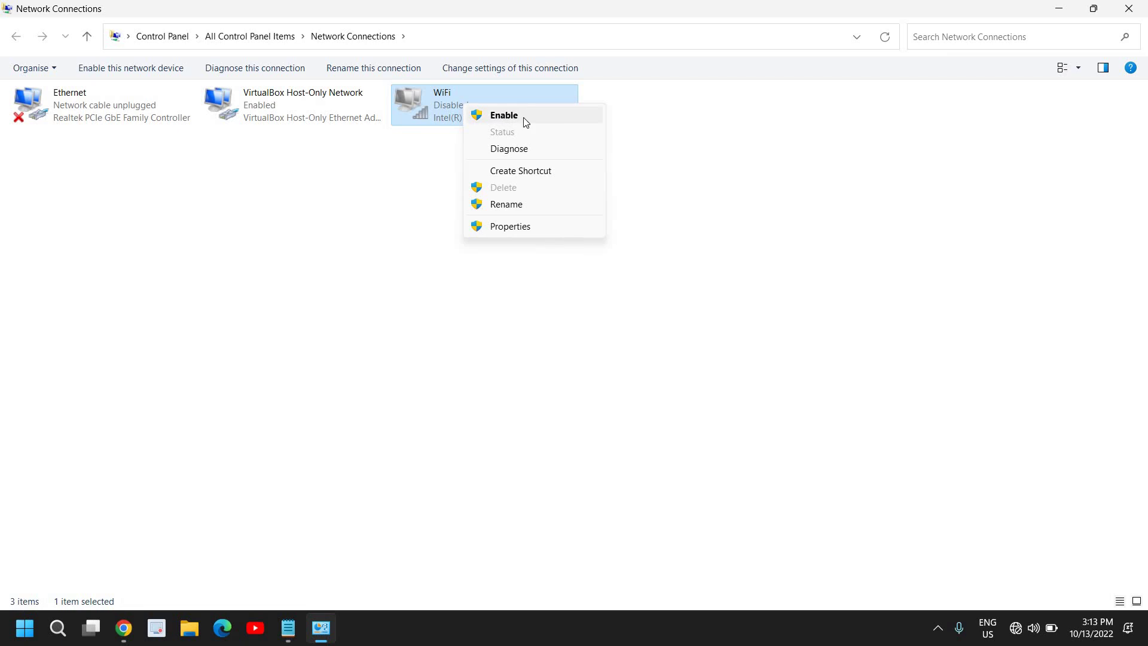
{"action": "left_click", "coordinate": [524, 122]}
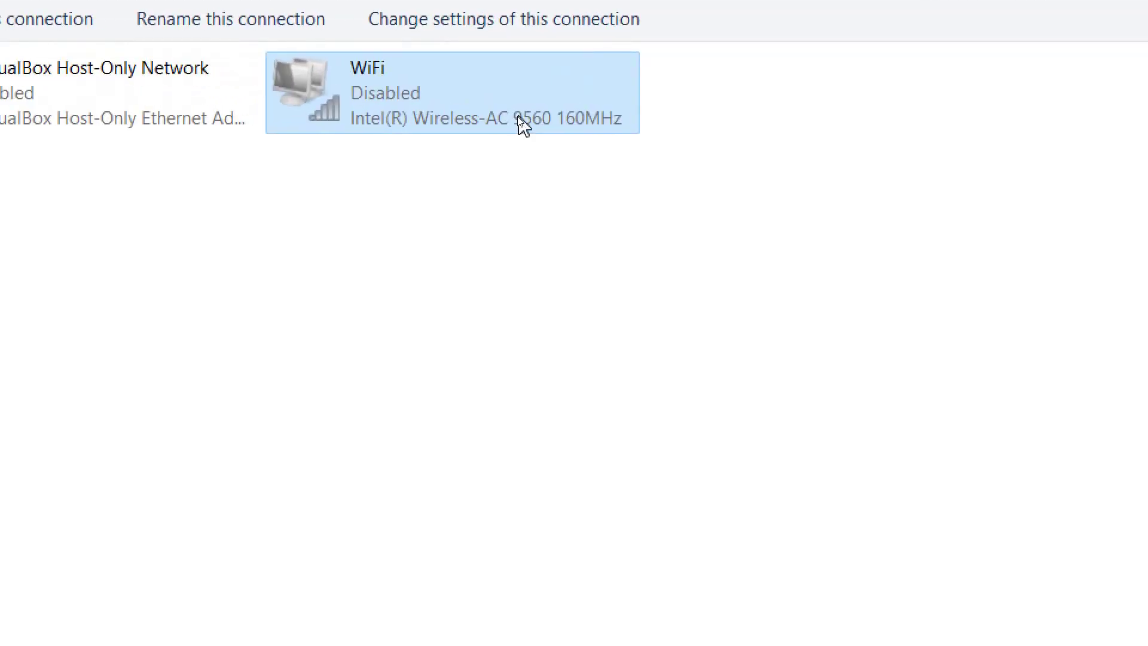
{"action": "right_click", "coordinate": [524, 126]}
{"action": "left_click", "coordinate": [590, 153]}
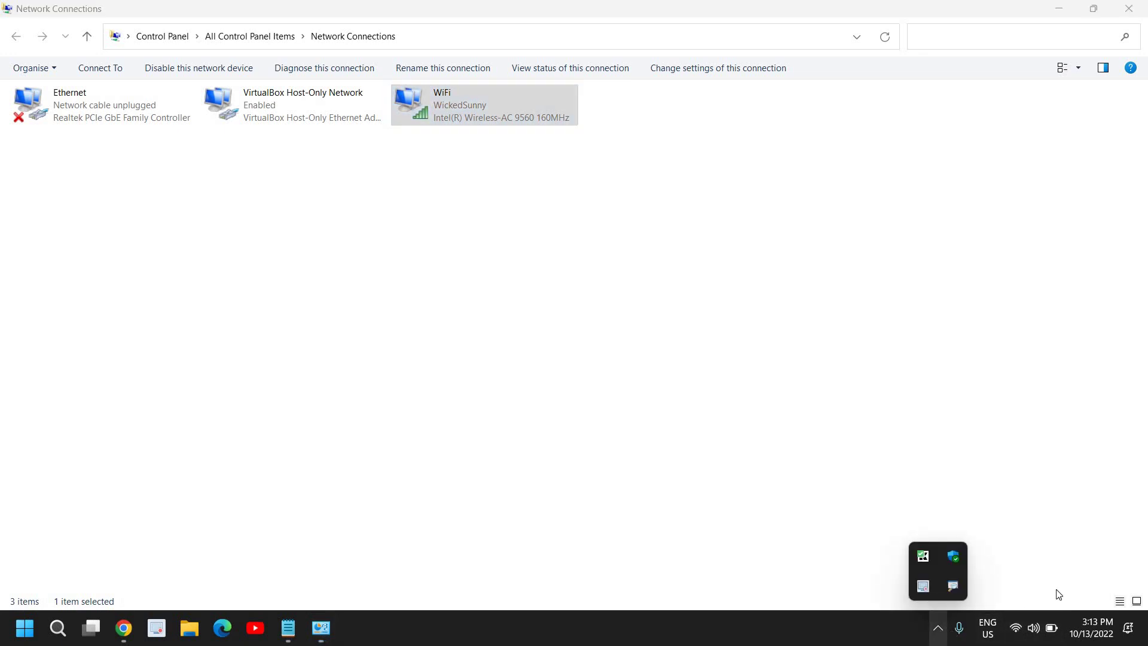
{"action": "left_click", "coordinate": [1056, 451]}
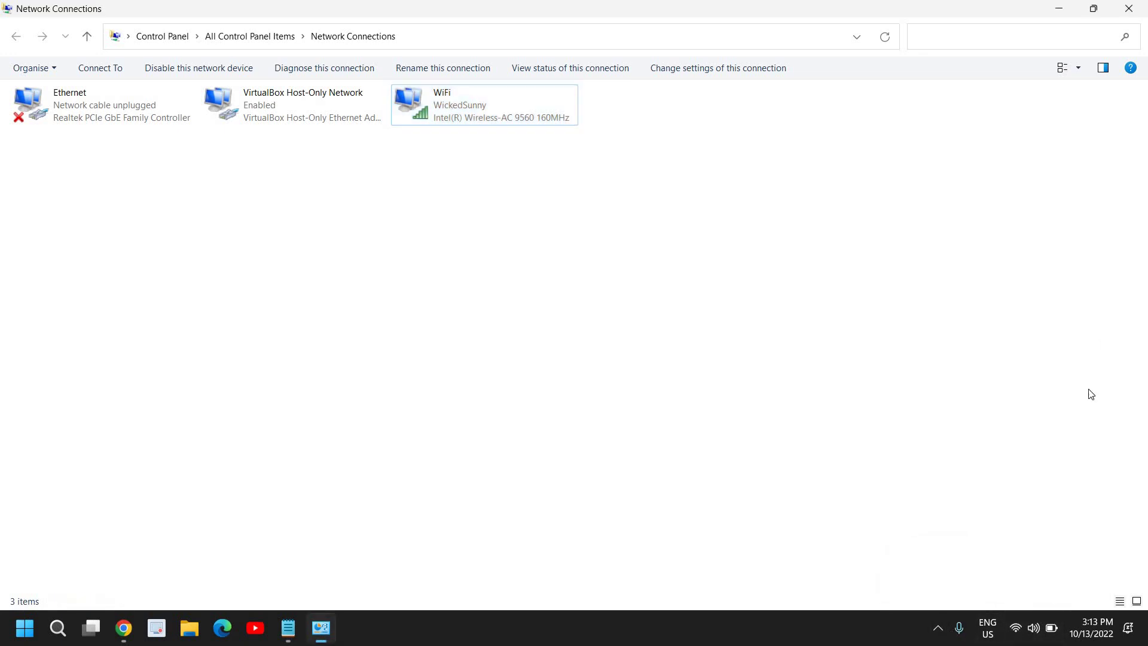
- Close Network Connections and bring up the Win+X menu from the Start button
{"action": "left_click", "coordinate": [1143, 11]}
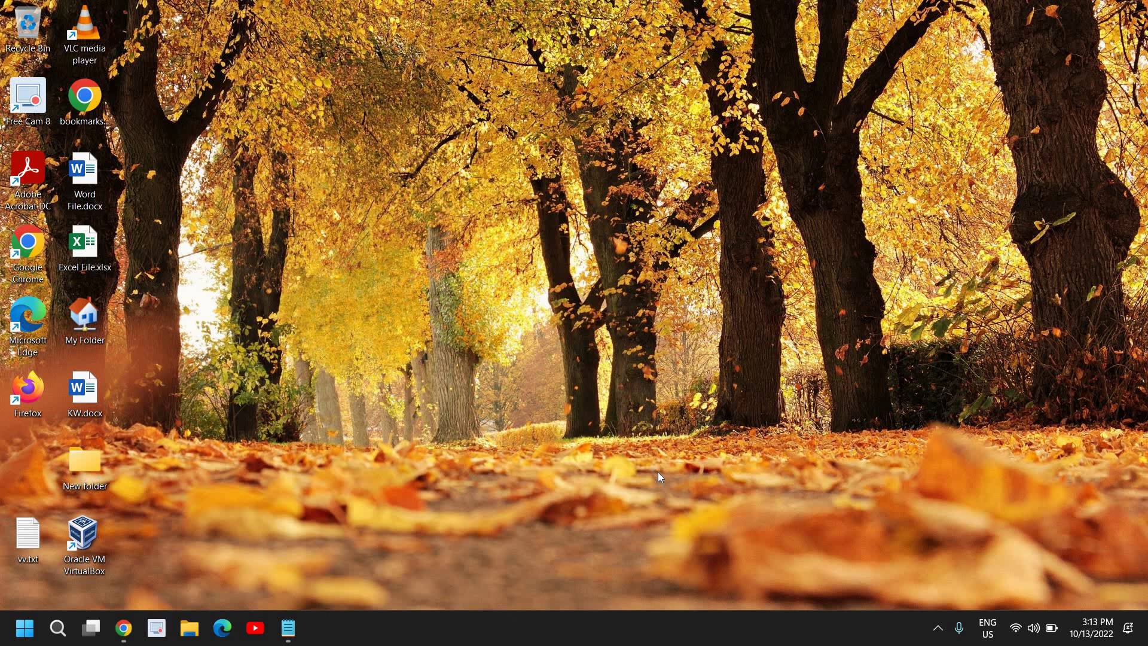
{"action": "right_click", "coordinate": [22, 628]}
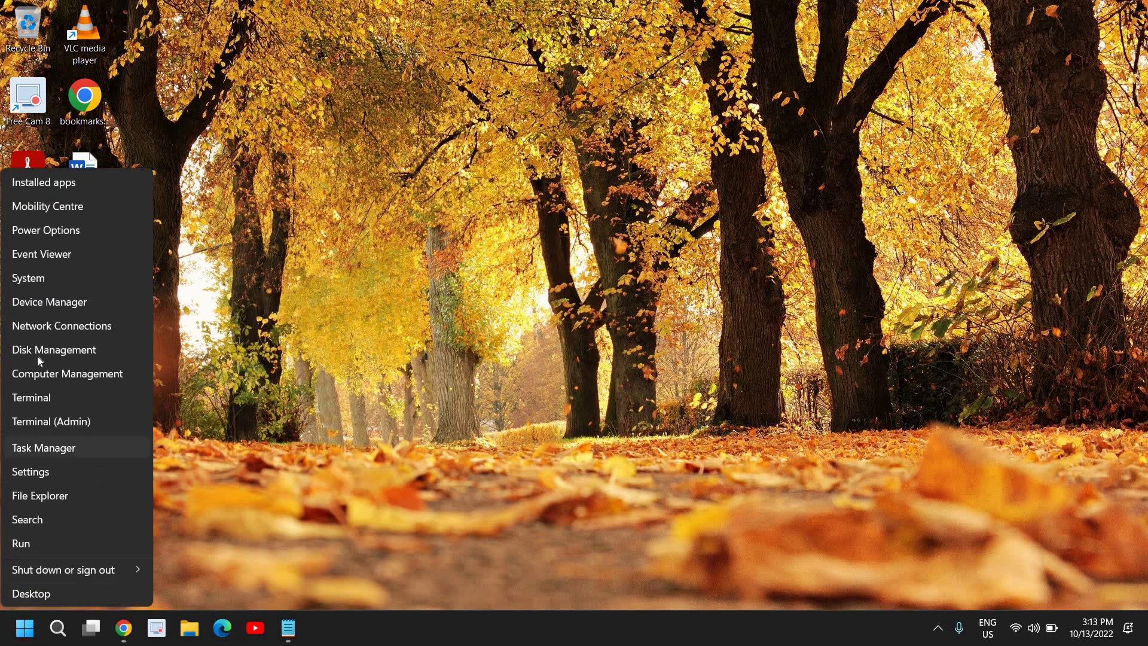
- Launch Device Manager from the Win+X menu and maximize its window
{"action": "left_click", "coordinate": [27, 305]}
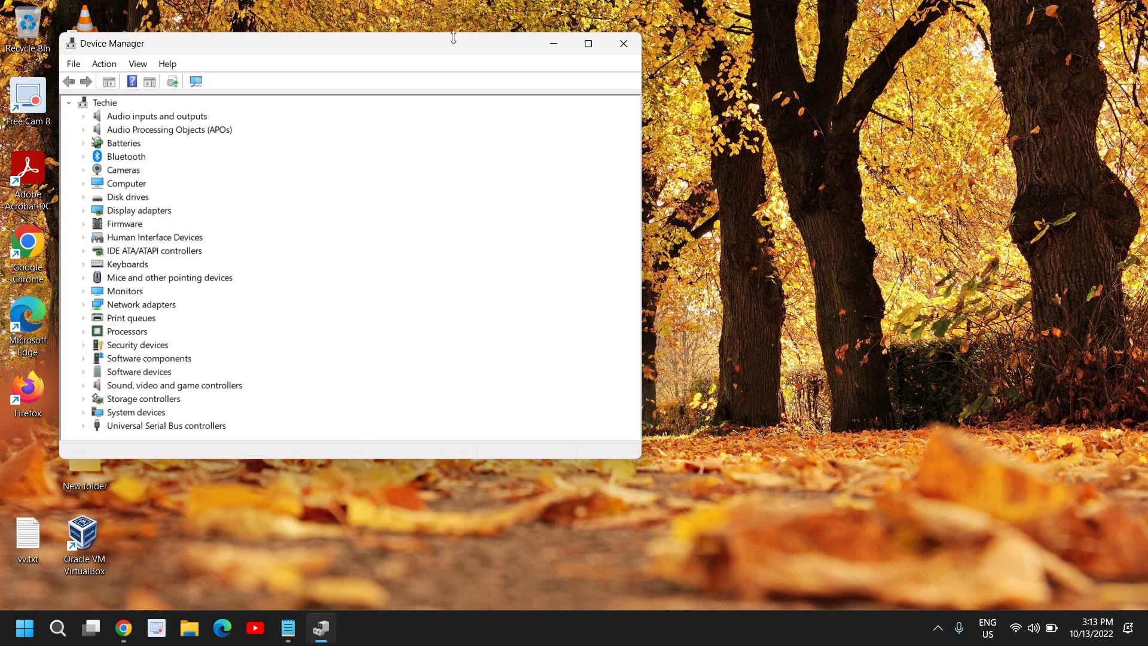
{"action": "left_click_drag", "start_coordinate": [470, 44], "coordinate": [675, 40]}
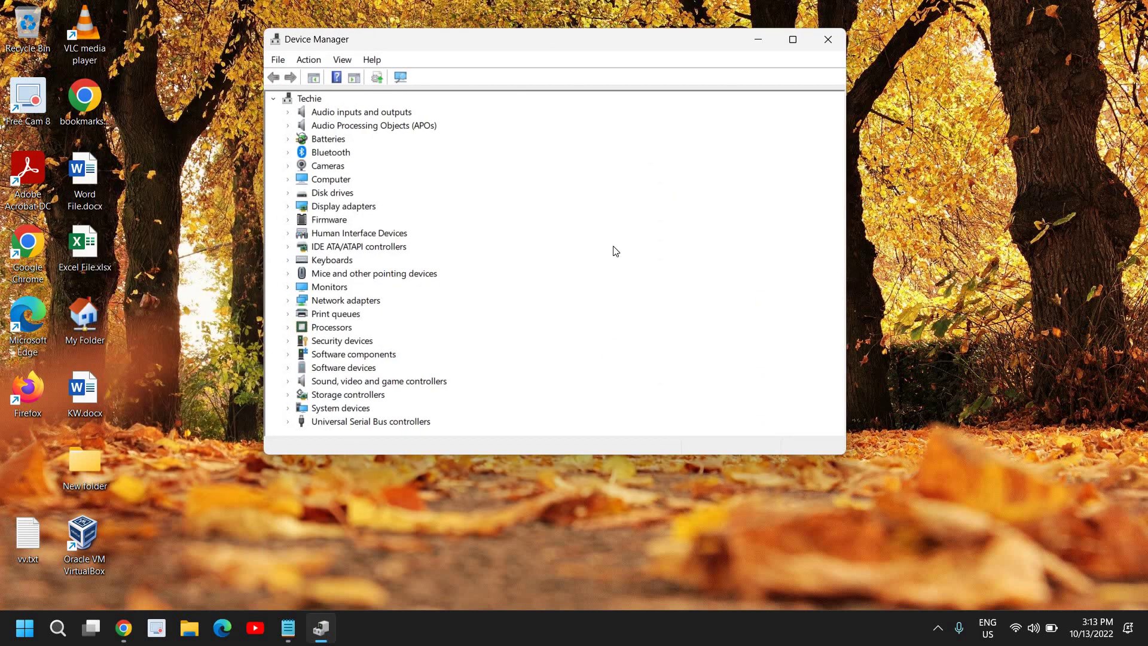
{"action": "left_click", "coordinate": [796, 40]}
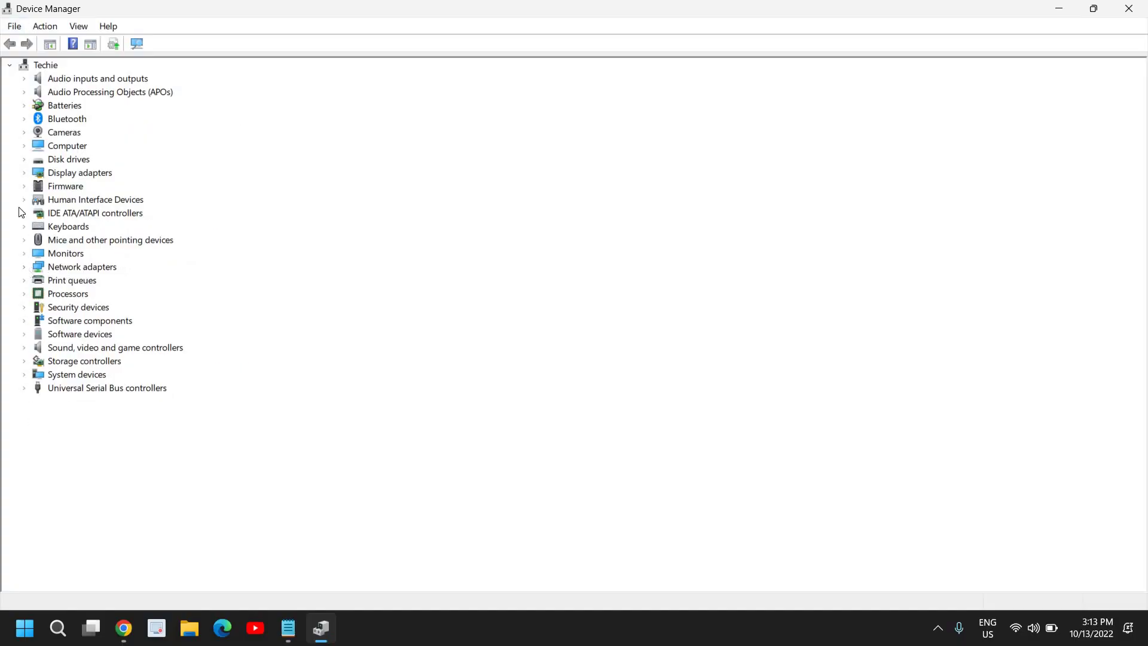
- Expand Network adapters and select the Intel(R) Wireless-AC 9560 160MHz adapter
{"action": "left_click", "coordinate": [24, 267]}
{"action": "left_click", "coordinate": [57, 266]}
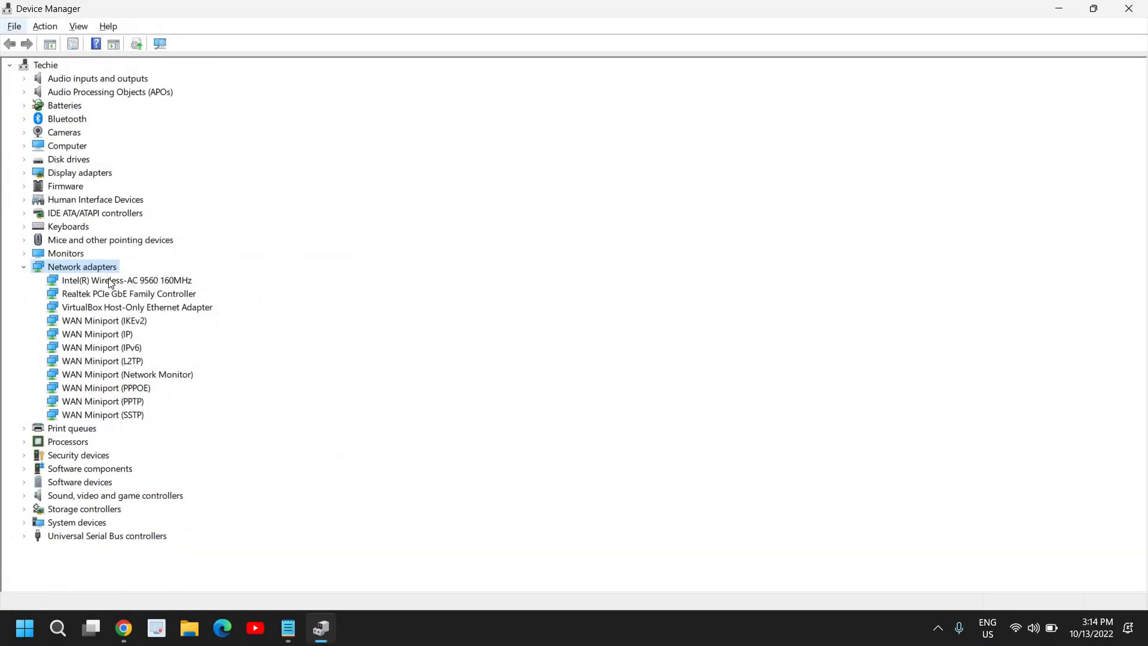
{"action": "left_click", "coordinate": [144, 282]}
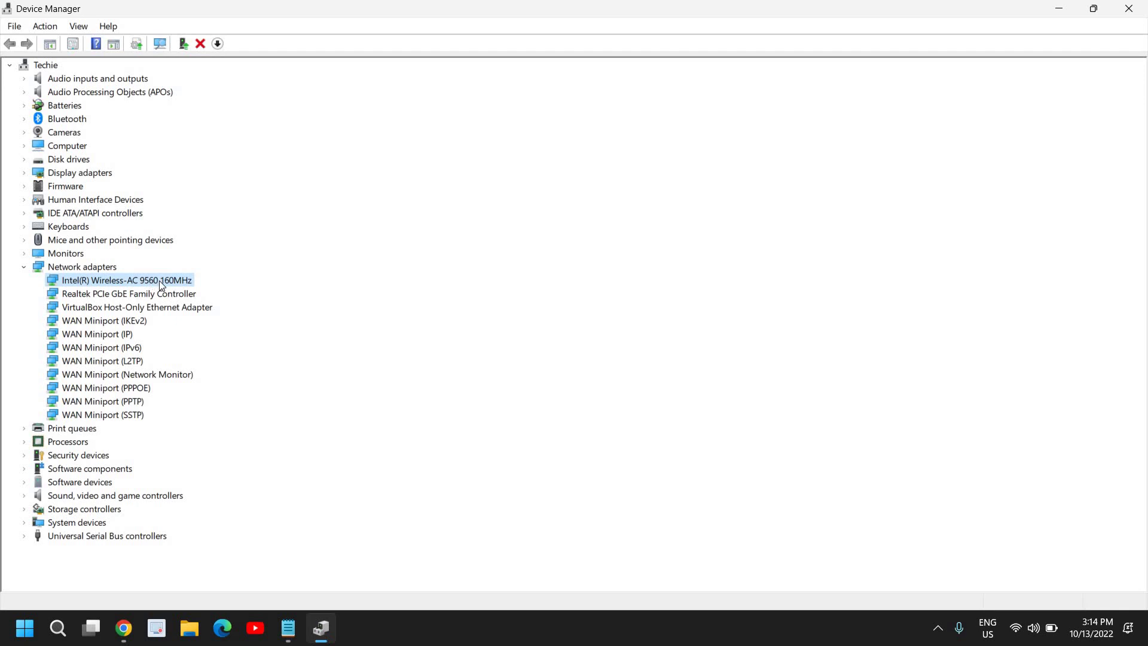
{"action": "right_click", "coordinate": [159, 281]}
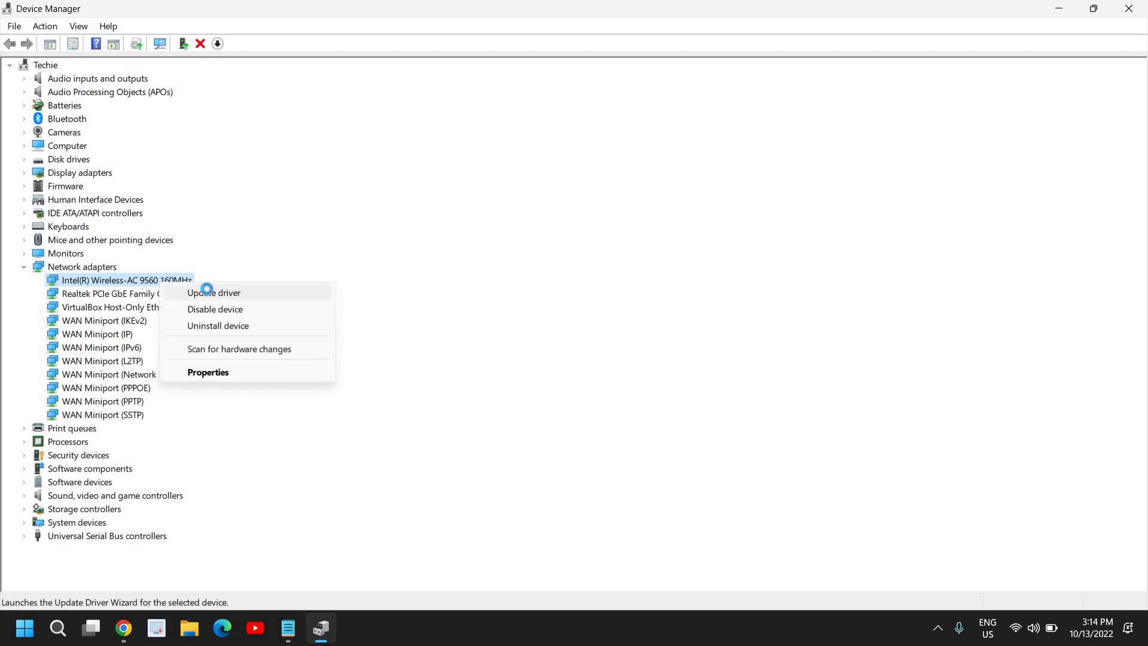
{"action": "left_click", "coordinate": [207, 292]}
{"action": "left_click", "coordinate": [519, 267]}
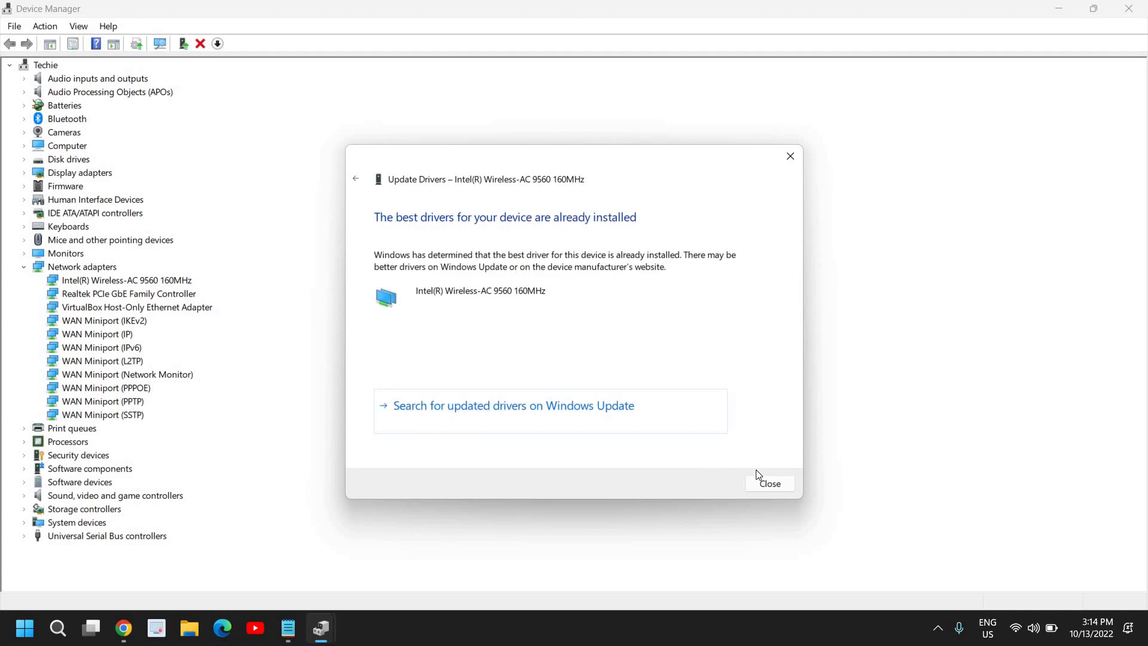
{"action": "left_click", "coordinate": [769, 483]}
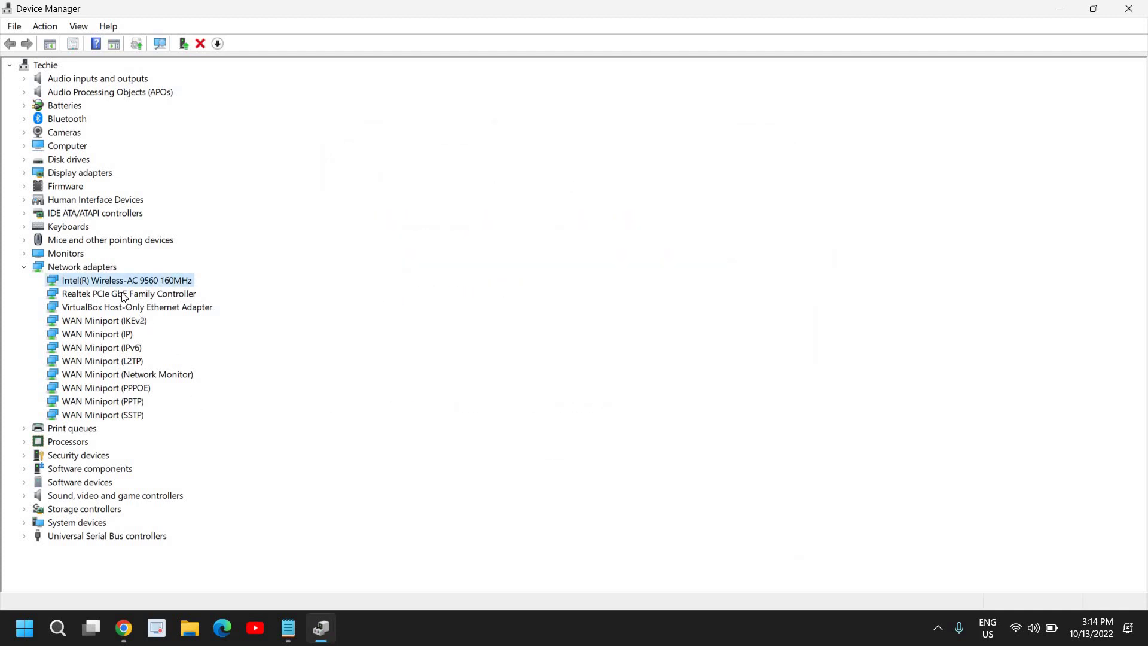
{"action": "right_click", "coordinate": [128, 278]}
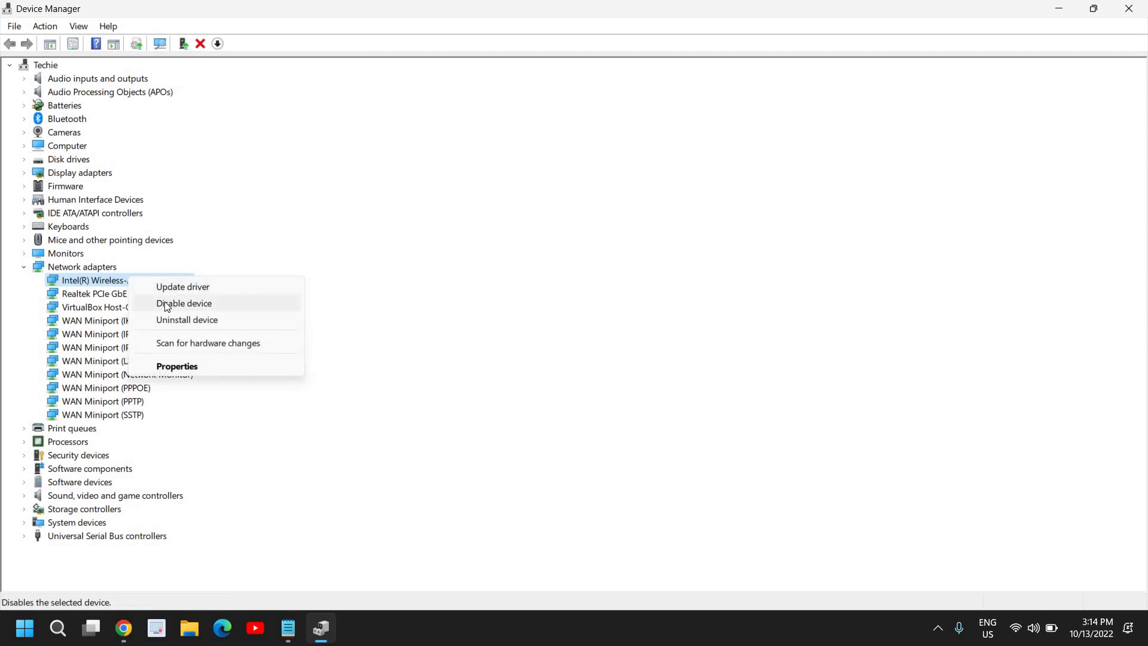
{"action": "left_click", "coordinate": [105, 277]}
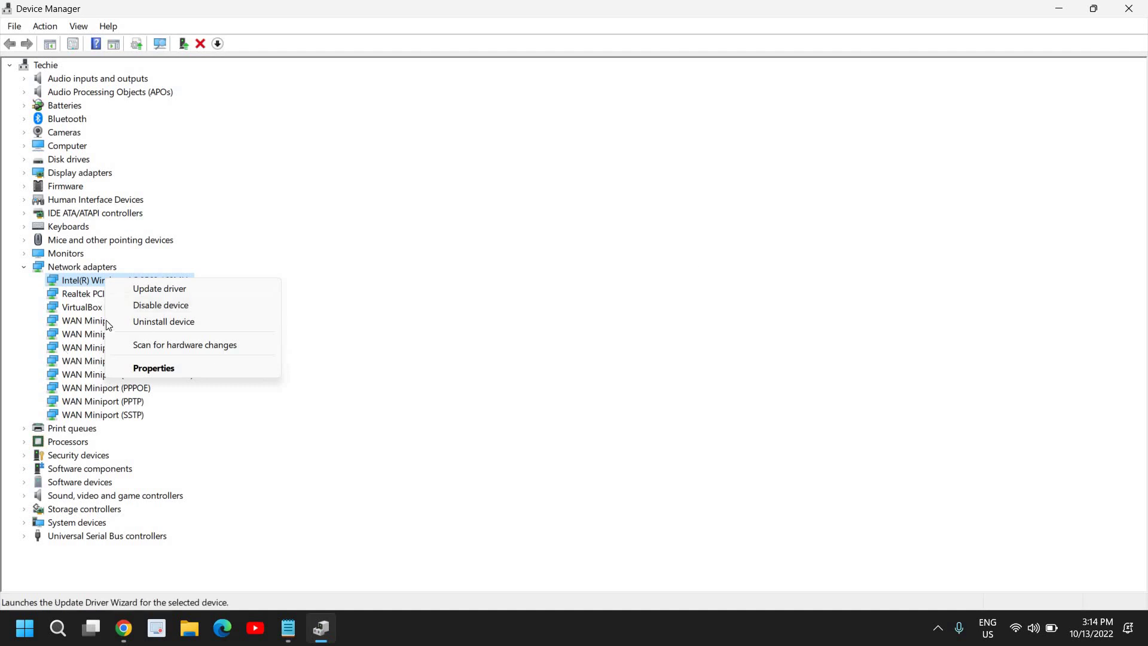
{"action": "left_click", "coordinate": [432, 379]}
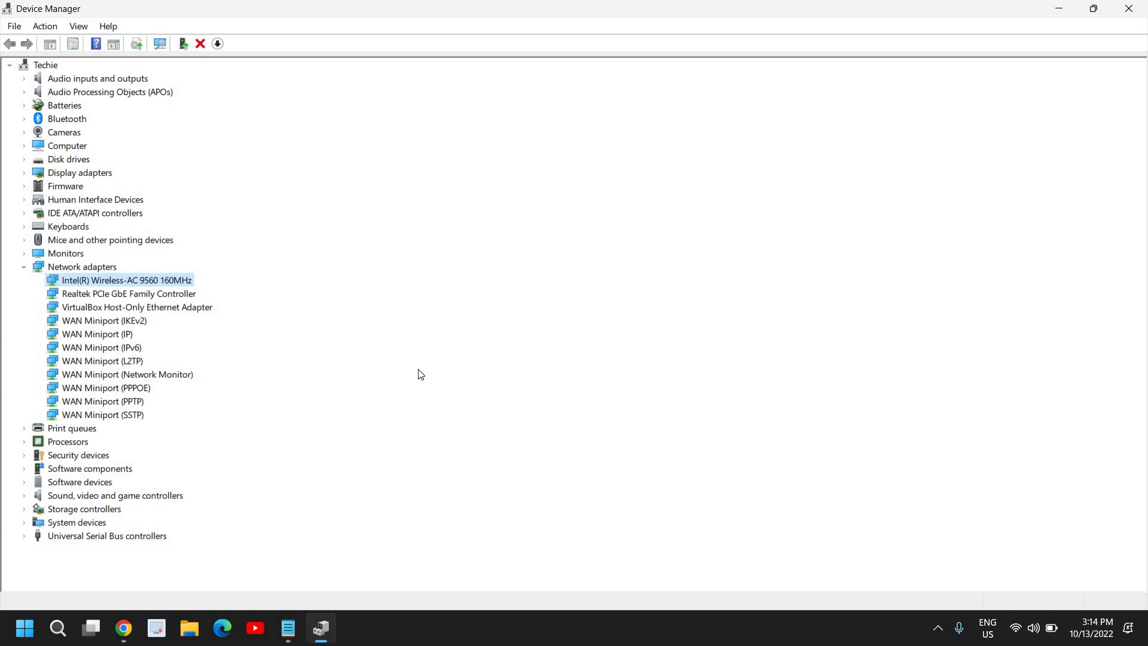
- Start a manual driver update for the wireless adapter, picking from drivers on the computer
{"action": "right_click", "coordinate": [147, 283]}
{"action": "left_click", "coordinate": [206, 291]}
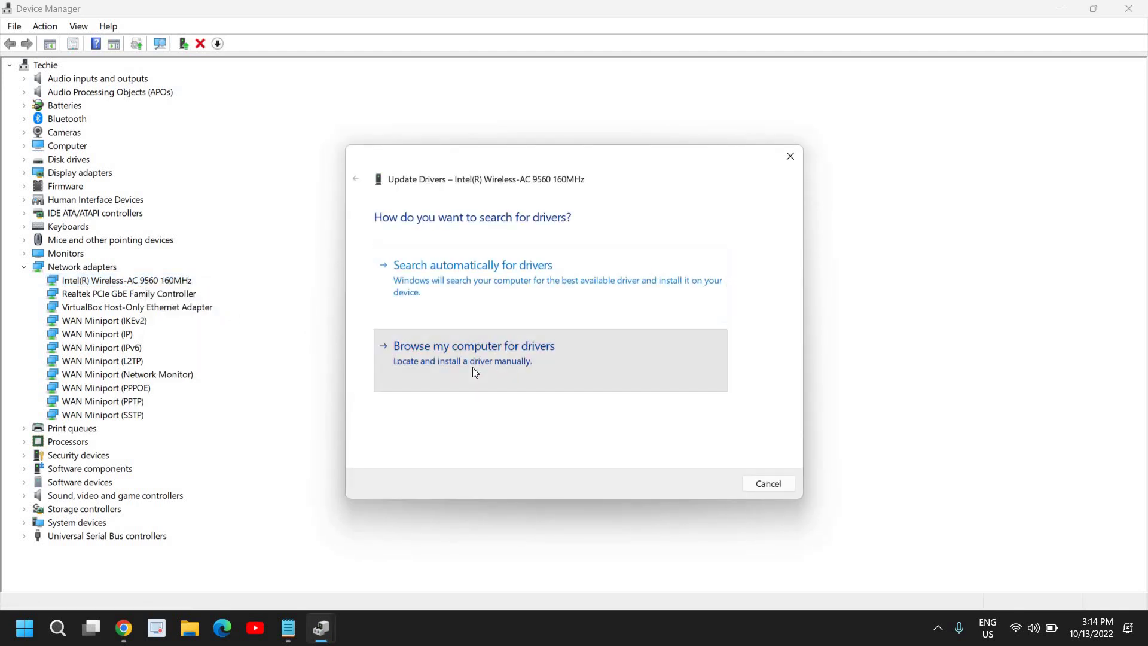
{"action": "left_click", "coordinate": [474, 372]}
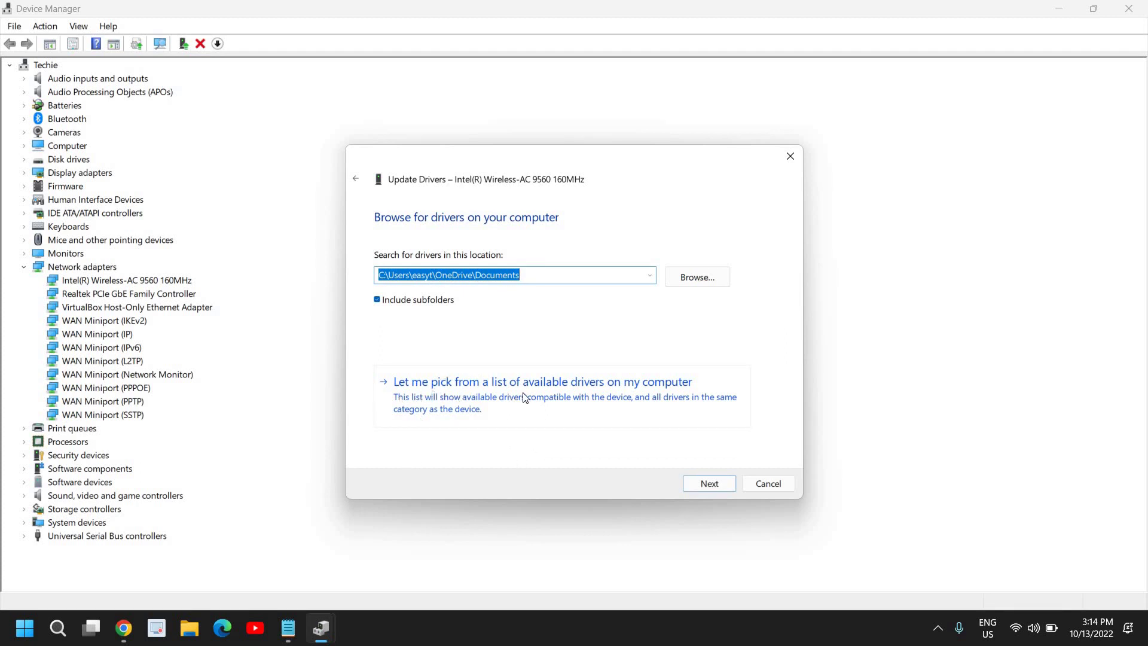
{"action": "left_click", "coordinate": [556, 388]}
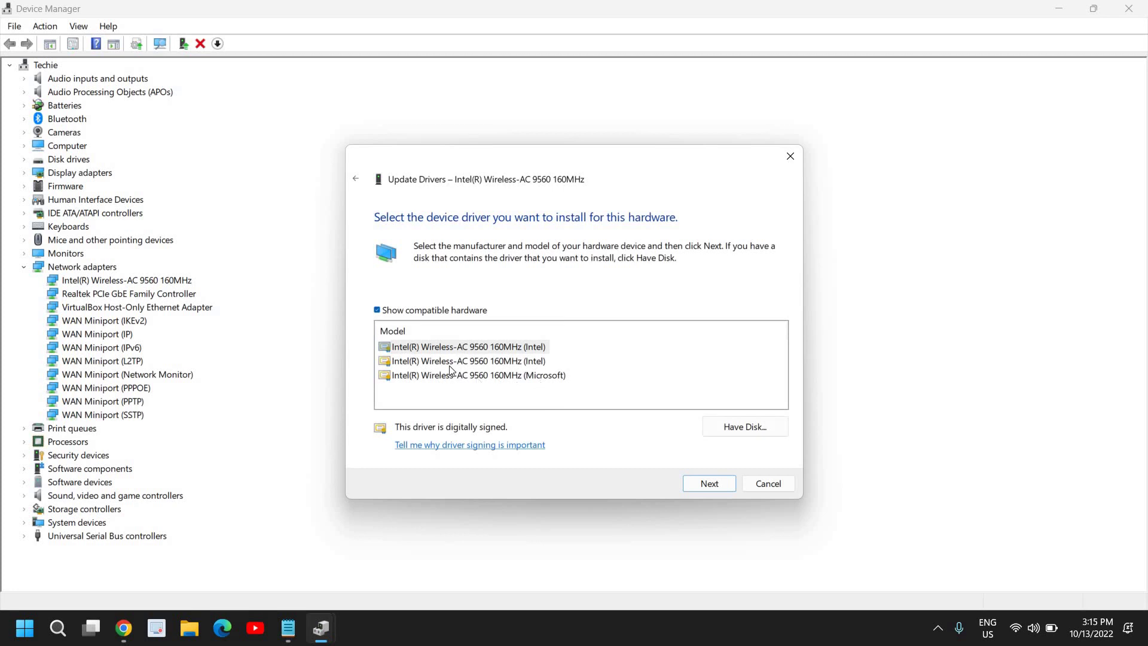
- Install the Intel(R) Wireless-AC 9560 160MHz (Microsoft) driver and close the wizard
{"action": "left_click", "coordinate": [455, 348]}
{"action": "left_click", "coordinate": [461, 362]}
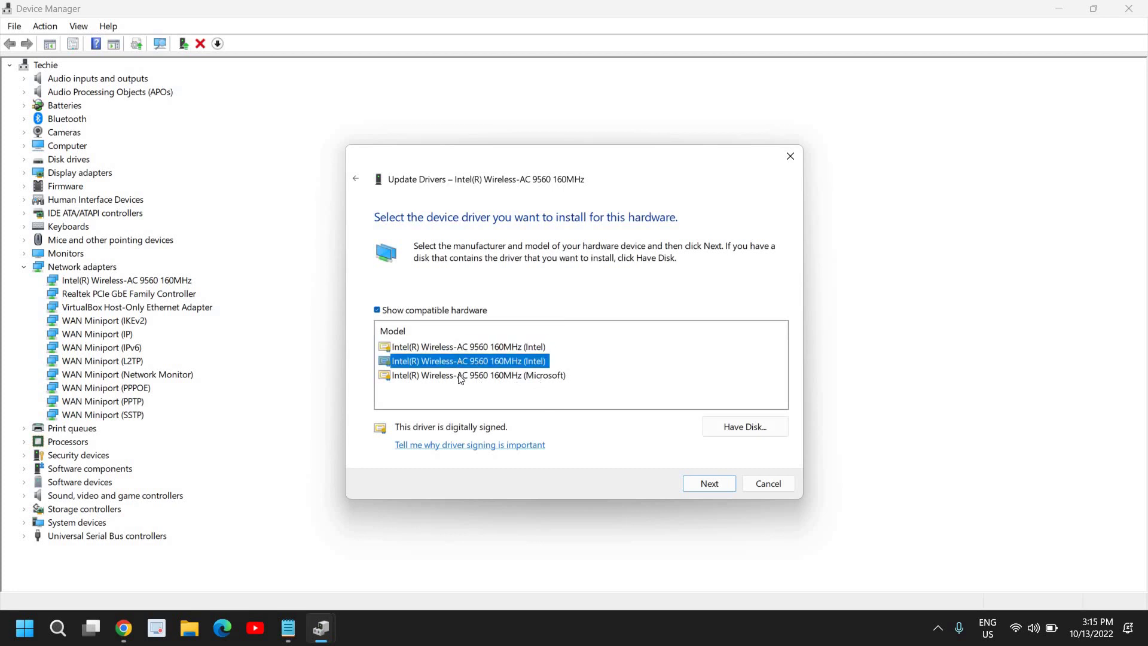
{"action": "left_click", "coordinate": [461, 375]}
{"action": "left_click", "coordinate": [481, 349]}
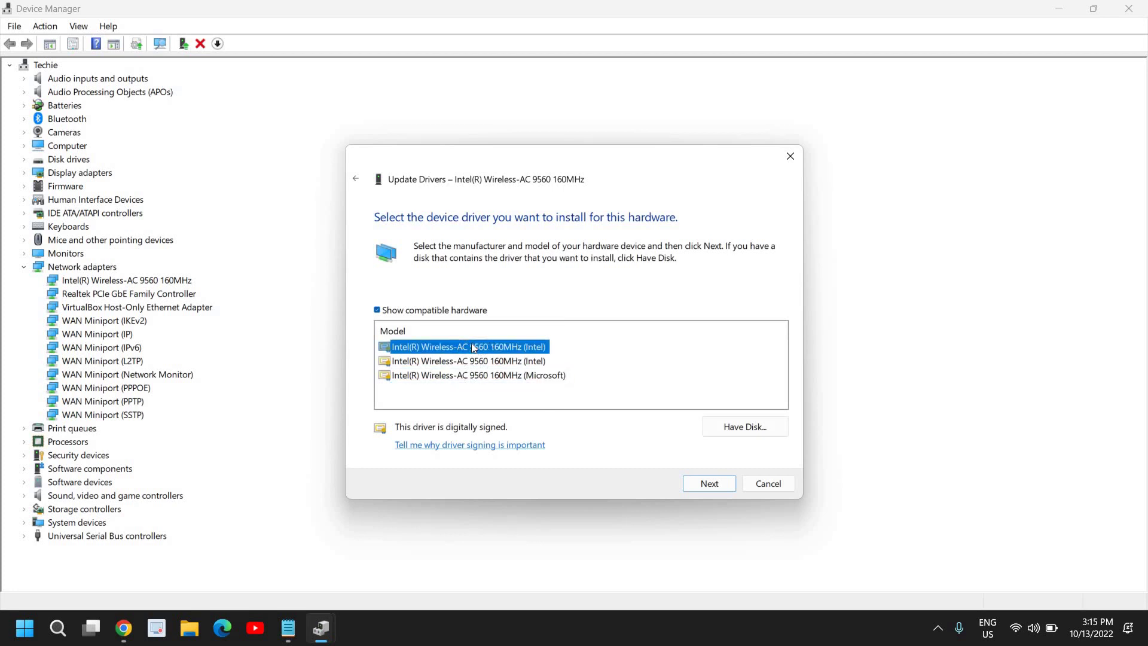
{"action": "left_click", "coordinate": [479, 363]}
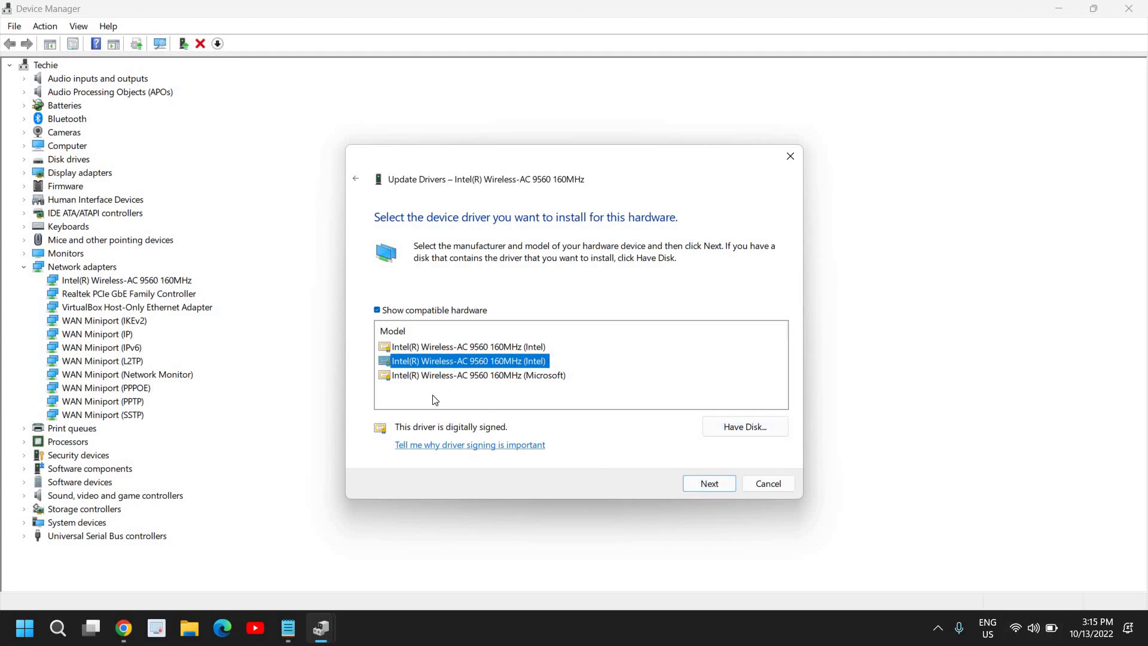
{"action": "left_click", "coordinate": [412, 377]}
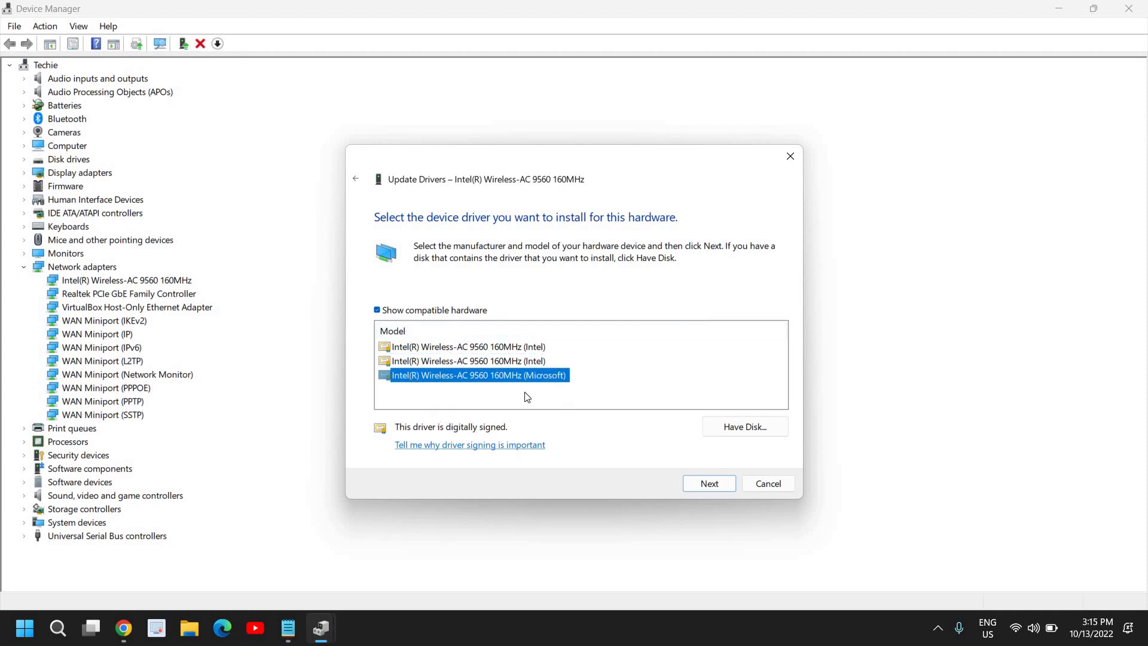
{"action": "left_click", "coordinate": [781, 487]}
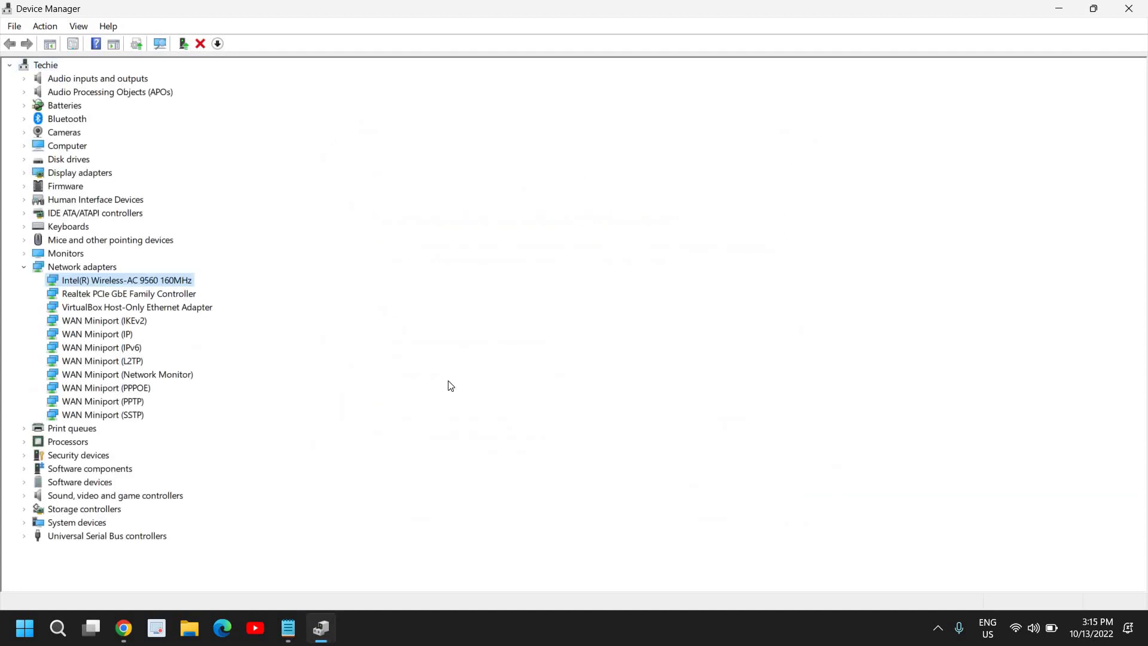
- Close Device Manager and open Settings' Windows Update page, listing KB5018427 and the Malicious Software Removal Tool
{"action": "left_click", "coordinate": [1129, 9]}
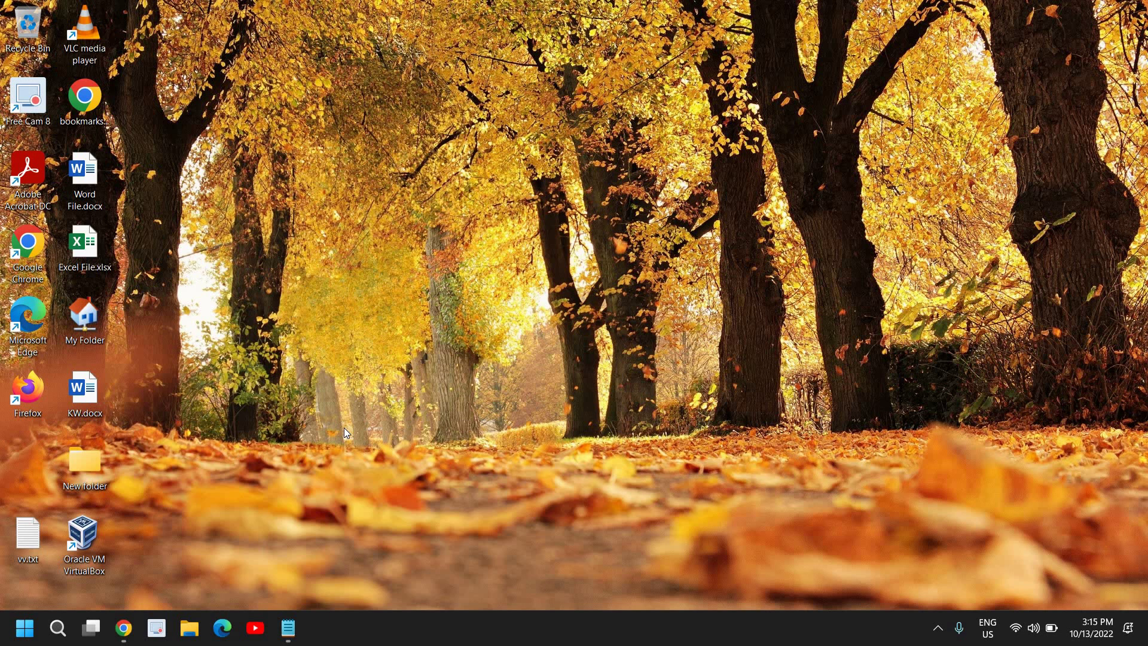
{"action": "right_click", "coordinate": [27, 628]}
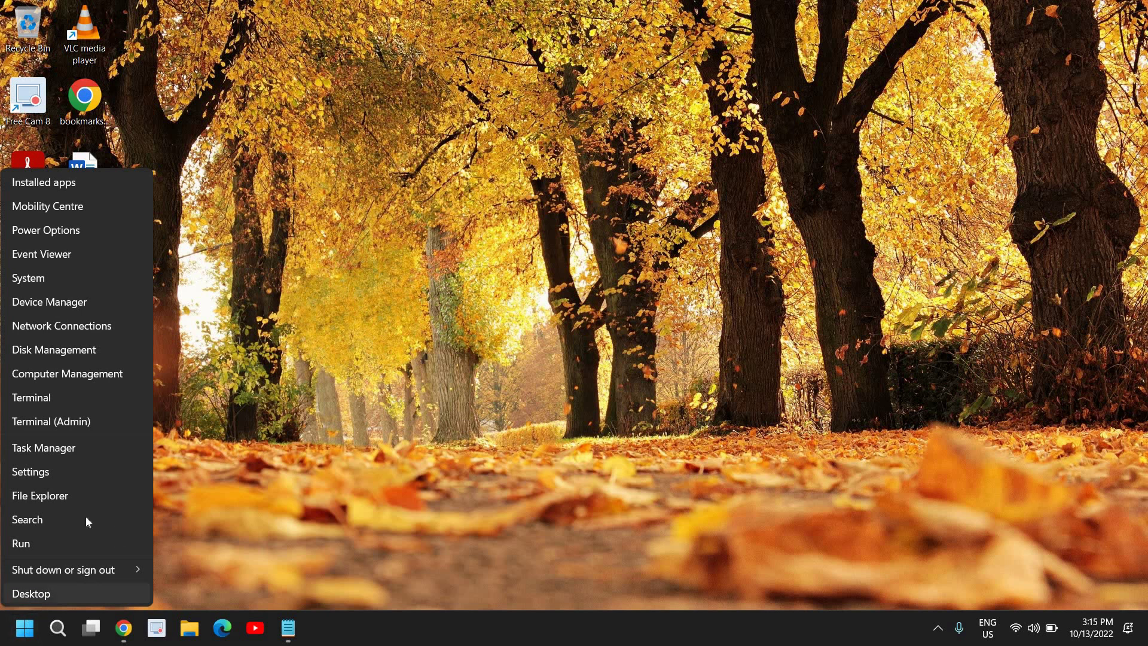
{"action": "left_click", "coordinate": [31, 473]}
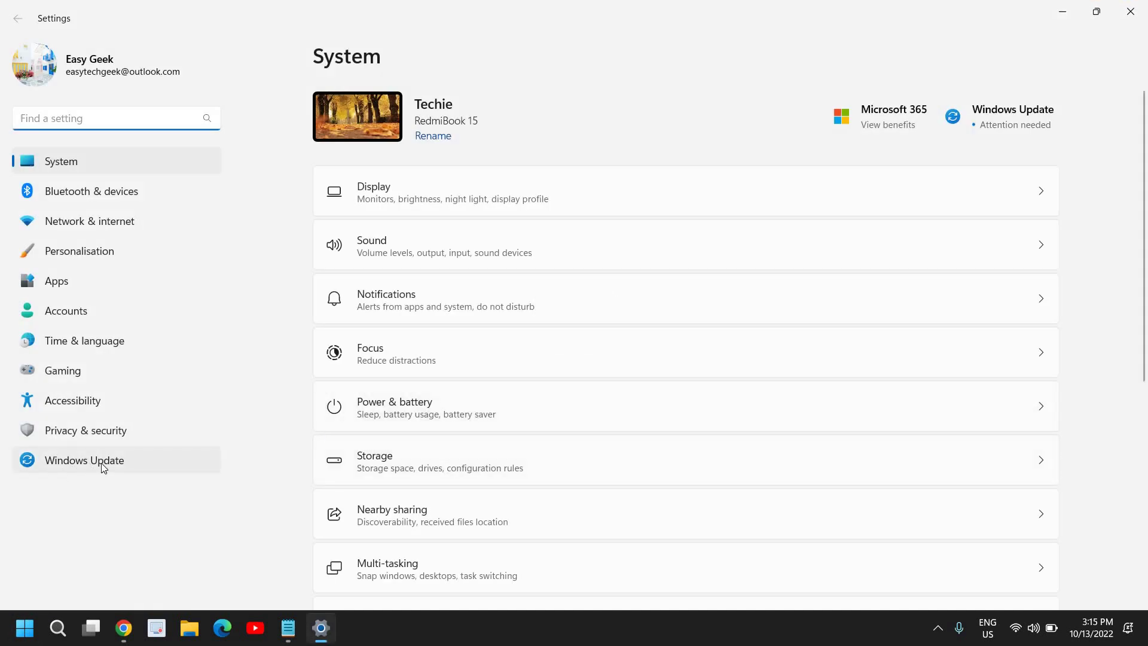
{"action": "left_click", "coordinate": [99, 463]}
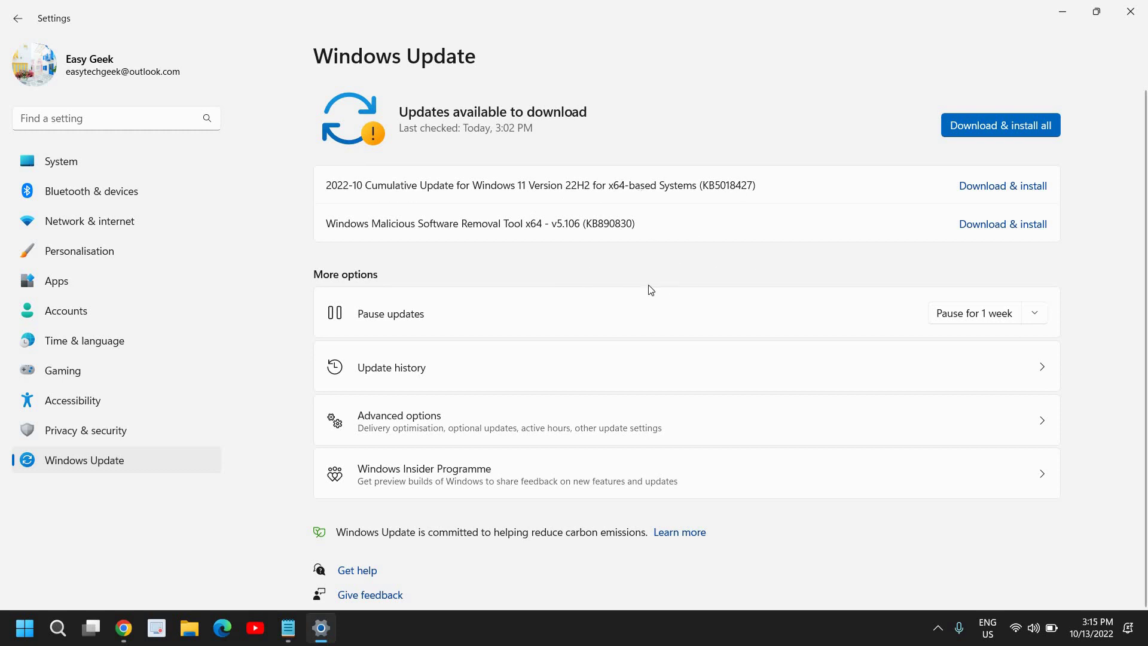
{"action": "left_click", "coordinate": [1064, 11]}
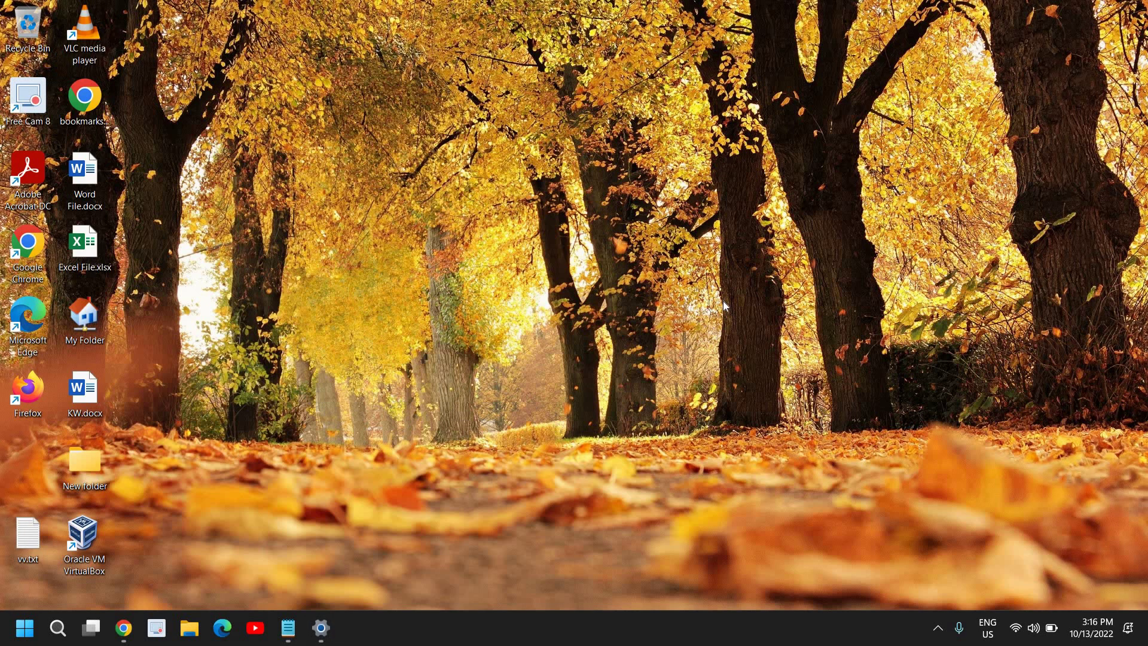